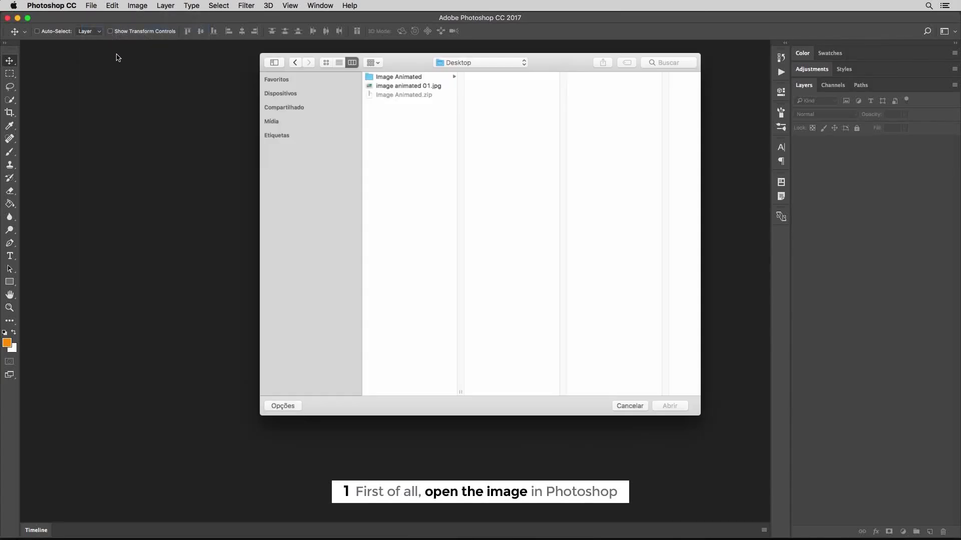
- Open image animated 01.jpg from the Desktop and select the Brush tool
{"action": "left_click", "coordinate": [396, 86]}
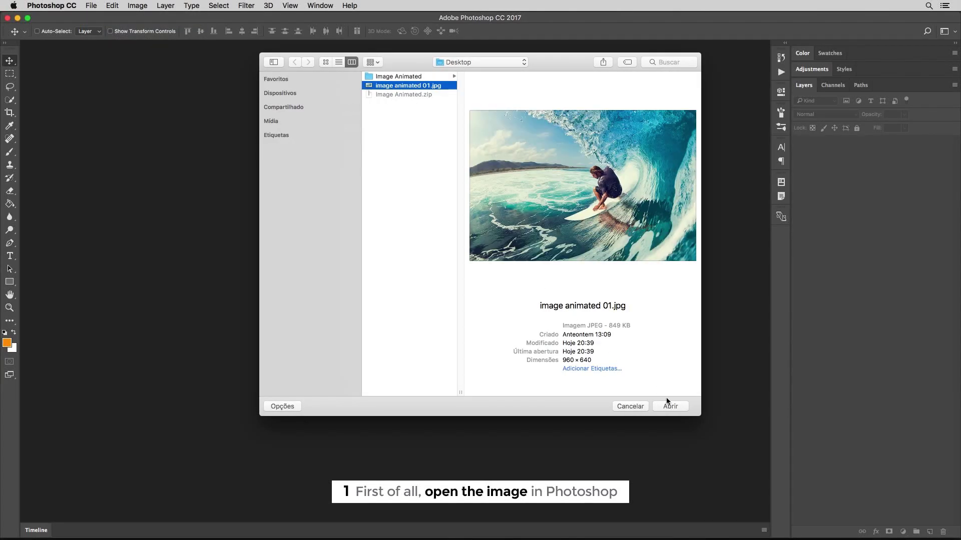
{"action": "left_click", "coordinate": [677, 411]}
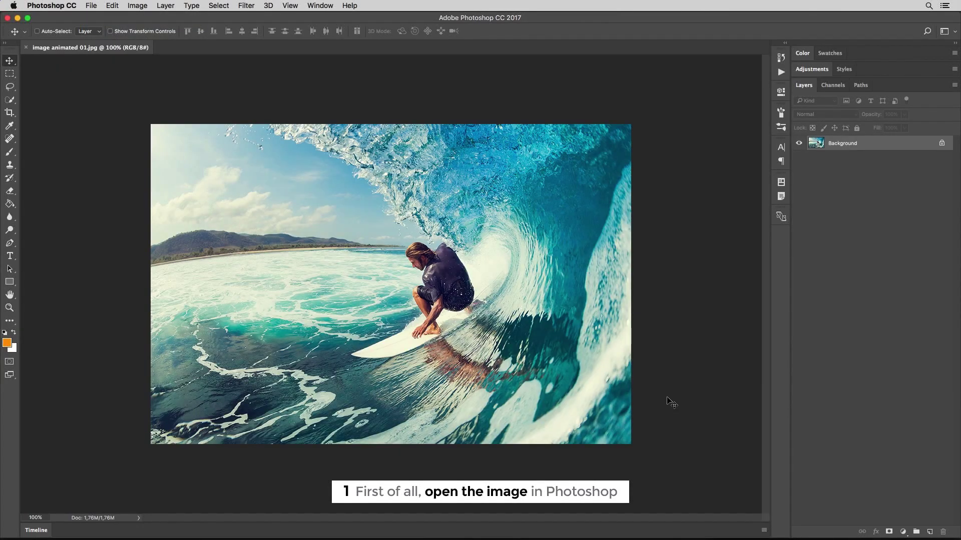
{"action": "left_click", "coordinate": [10, 155]}
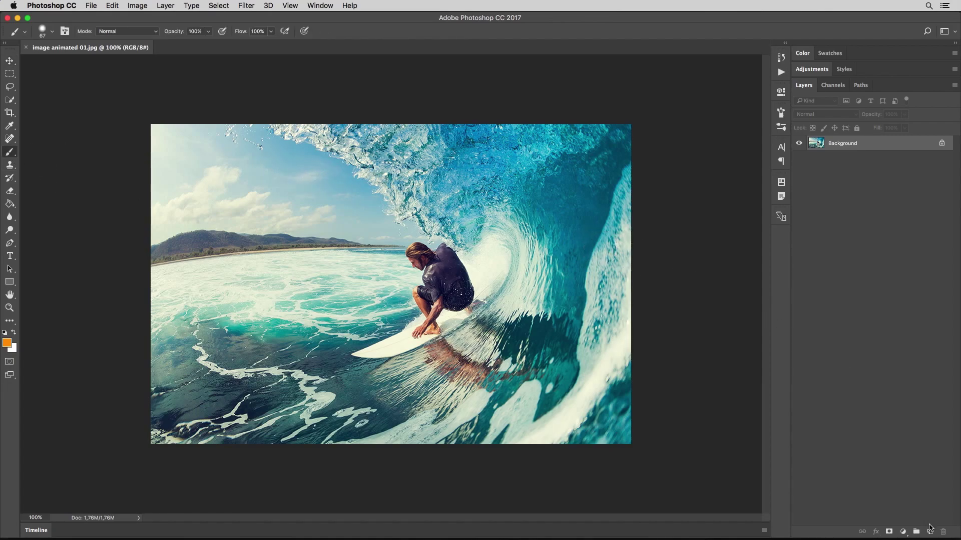
- Add a new layer and paint orange over the photo's right side and bottom, avoiding the surfer
{"action": "left_click", "coordinate": [930, 530]}
{"action": "mouse_move", "coordinate": [430, 131]}
{"action": "left_mouse_down"}
{"action": "mouse_move", "coordinate": [514, 253]}
{"action": "mouse_move", "coordinate": [482, 343]}
{"action": "mouse_move", "coordinate": [382, 399]}
{"action": "mouse_move", "coordinate": [244, 404]}
{"action": "mouse_move", "coordinate": [165, 431]}
{"action": "mouse_move", "coordinate": [262, 446]}
{"action": "mouse_move", "coordinate": [579, 446]}
{"action": "mouse_move", "coordinate": [630, 420]}
{"action": "mouse_move", "coordinate": [620, 123]}
{"action": "mouse_move", "coordinate": [453, 121]}
{"action": "mouse_move", "coordinate": [472, 165]}
{"action": "mouse_move", "coordinate": [450, 107]}
{"action": "mouse_move", "coordinate": [530, 220]}
{"action": "mouse_move", "coordinate": [504, 204]}
{"action": "mouse_move", "coordinate": [520, 168]}
{"action": "mouse_move", "coordinate": [548, 218]}
{"action": "mouse_move", "coordinate": [531, 325]}
{"action": "mouse_move", "coordinate": [424, 392]}
{"action": "mouse_move", "coordinate": [268, 396]}
{"action": "mouse_move", "coordinate": [198, 422]}
{"action": "mouse_move", "coordinate": [378, 429]}
{"action": "mouse_move", "coordinate": [483, 397]}
{"action": "mouse_move", "coordinate": [609, 412]}
{"action": "mouse_move", "coordinate": [480, 390]}
{"action": "mouse_move", "coordinate": [621, 380]}
{"action": "mouse_move", "coordinate": [593, 350]}
{"action": "mouse_move", "coordinate": [602, 409]}
{"action": "mouse_move", "coordinate": [562, 339]}
{"action": "mouse_move", "coordinate": [553, 272]}
{"action": "mouse_move", "coordinate": [569, 317]}
{"action": "mouse_move", "coordinate": [608, 245]}
{"action": "mouse_move", "coordinate": [604, 164]}
{"action": "mouse_move", "coordinate": [592, 356]}
{"action": "mouse_move", "coordinate": [575, 313]}
{"action": "mouse_move", "coordinate": [575, 112]}
{"action": "mouse_move", "coordinate": [552, 222]}
{"action": "mouse_move", "coordinate": [543, 128]}
{"action": "mouse_move", "coordinate": [485, 129]}
{"action": "mouse_move", "coordinate": [529, 165]}
{"action": "left_mouse_up"}
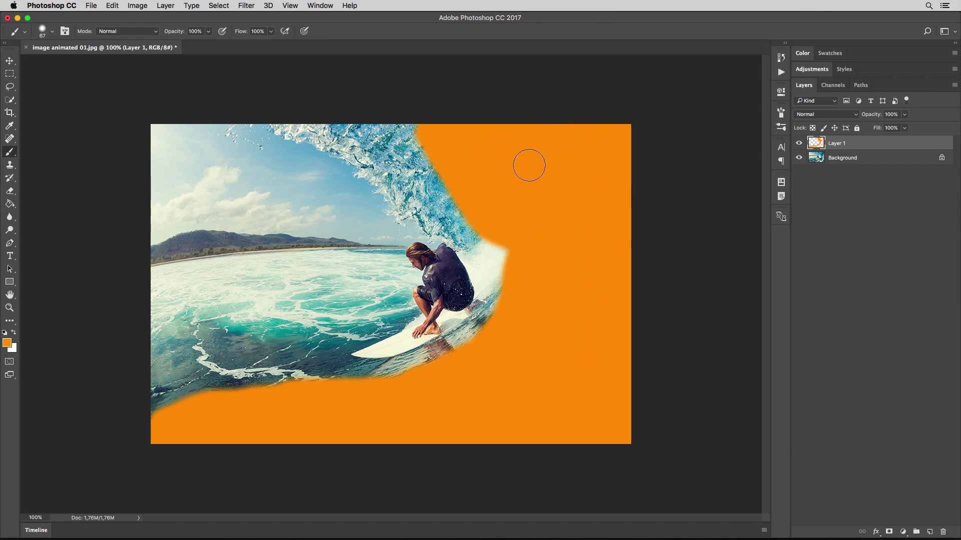
{"action": "mouse_move", "coordinate": [204, 407]}
{"action": "left_mouse_down"}
{"action": "mouse_move", "coordinate": [187, 407]}
{"action": "mouse_move", "coordinate": [414, 377]}
{"action": "mouse_move", "coordinate": [369, 390]}
{"action": "mouse_move", "coordinate": [454, 359]}
{"action": "left_mouse_up"}
{"action": "left_click", "coordinate": [835, 144]}
{"action": "type", "text": "Brush"}
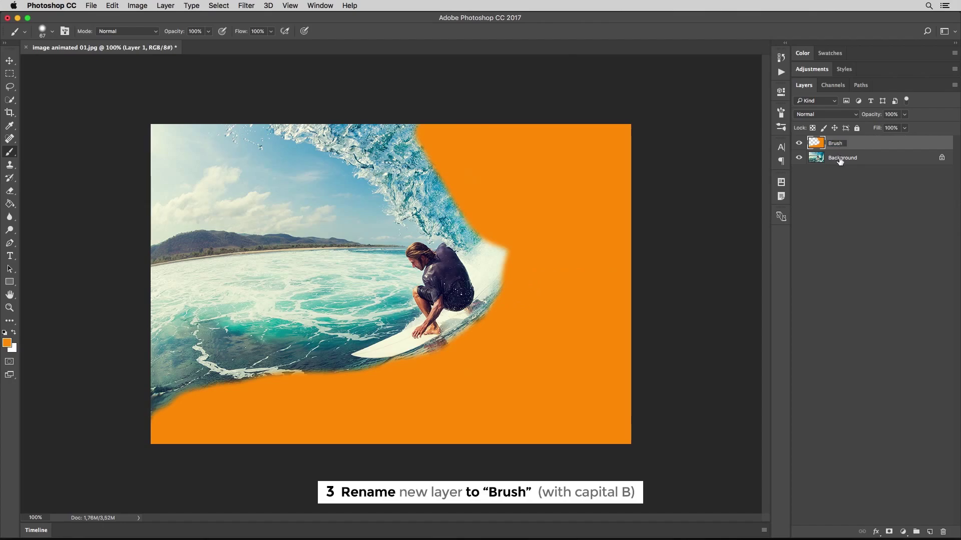
- Name the orange layer Brush and create a video timeline from Window > Timeline
{"action": "key", "text": "Return"}
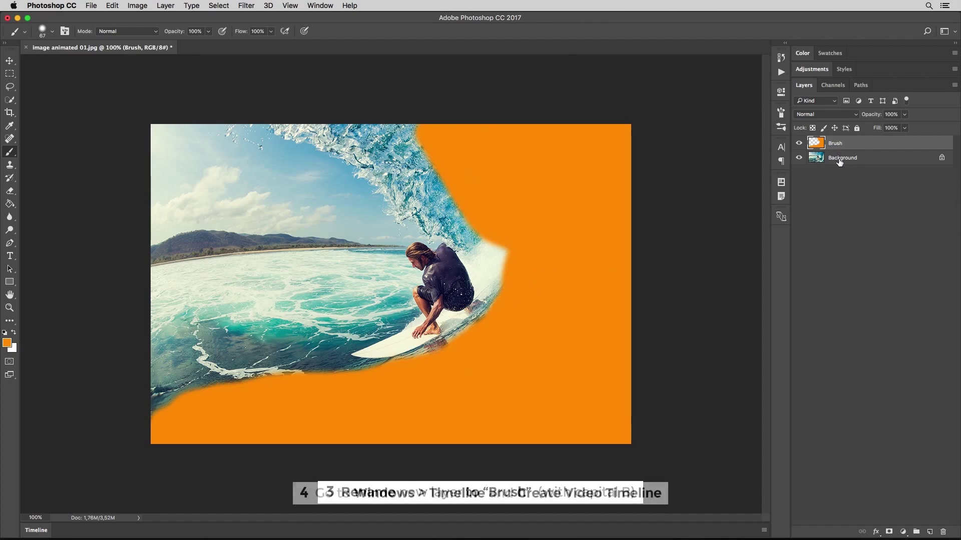
{"action": "left_click", "coordinate": [322, 6]}
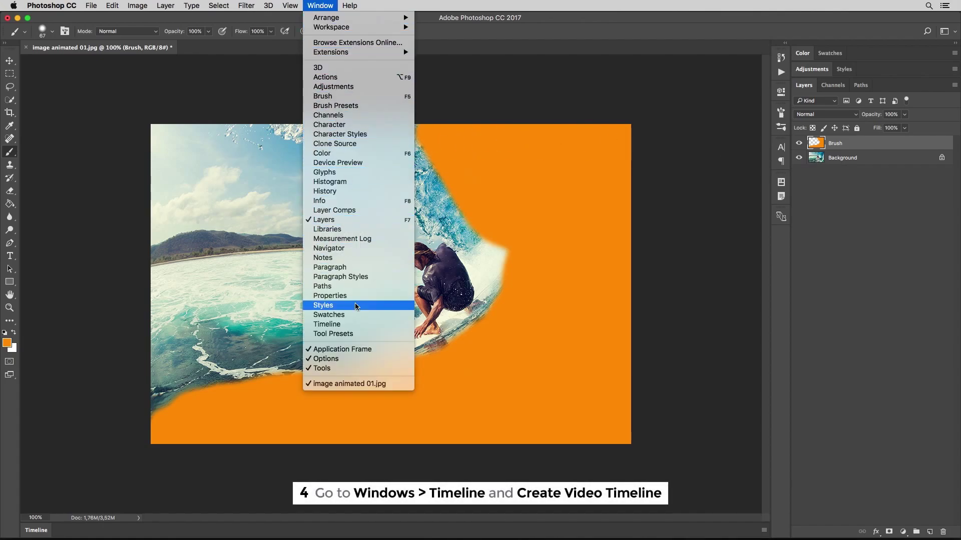
{"action": "left_click", "coordinate": [359, 326]}
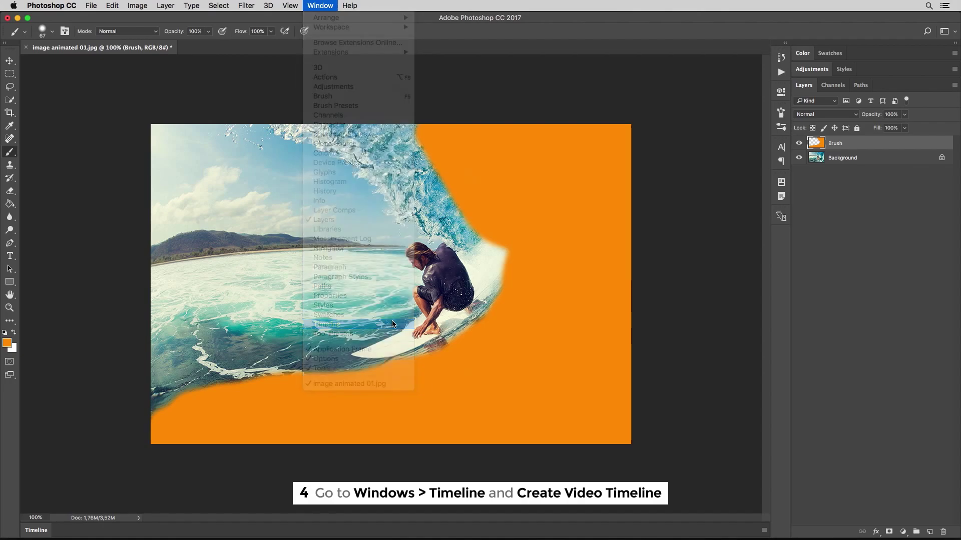
{"action": "left_click", "coordinate": [429, 478]}
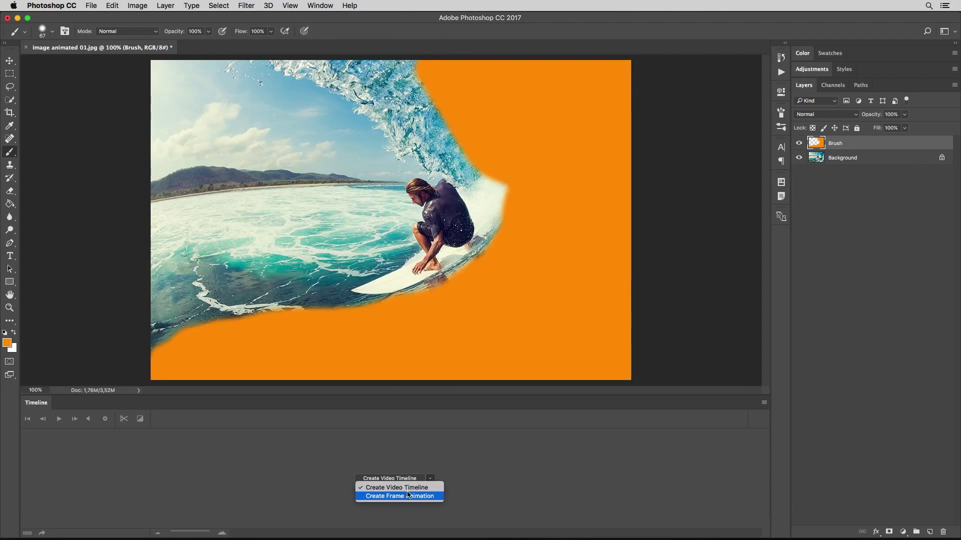
{"action": "left_click", "coordinate": [405, 479]}
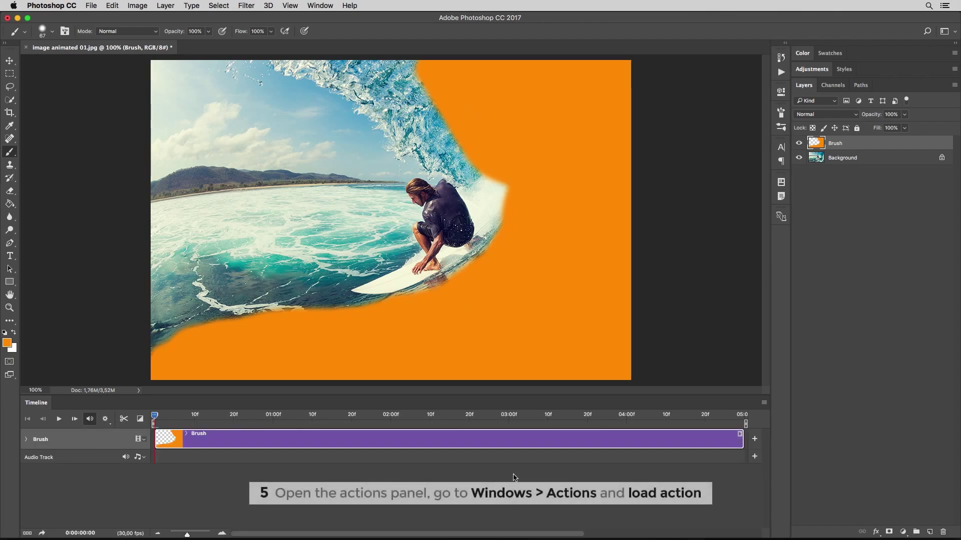
- Load the Image Animated.atn action set and select its Loop w/ Distortion 3 secs. action
{"action": "left_click", "coordinate": [781, 72]}
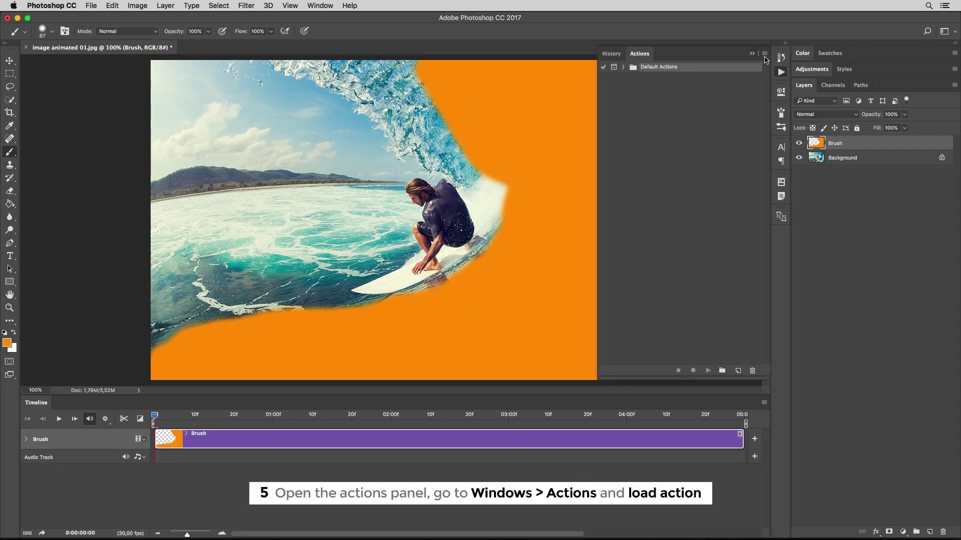
{"action": "left_click", "coordinate": [764, 53]}
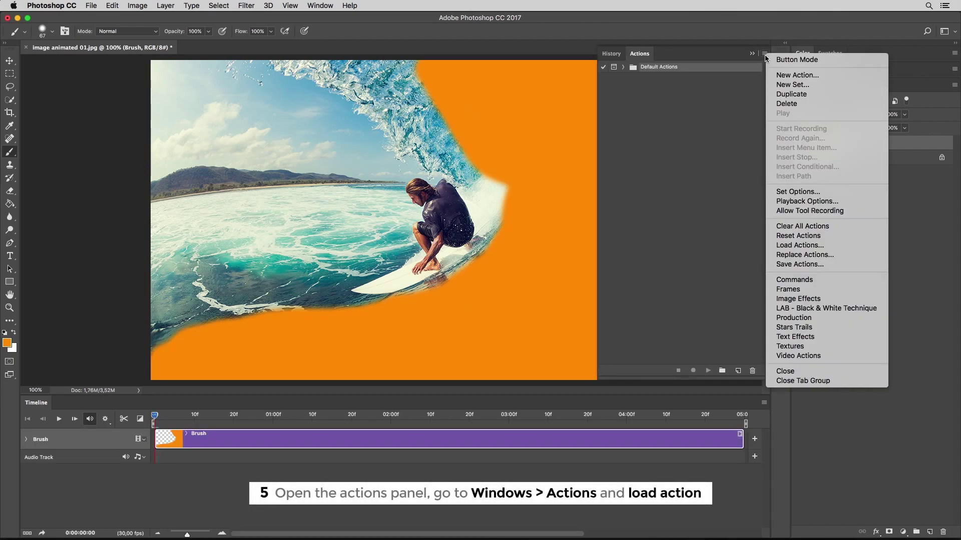
{"action": "left_click", "coordinate": [797, 245]}
{"action": "left_click", "coordinate": [515, 77]}
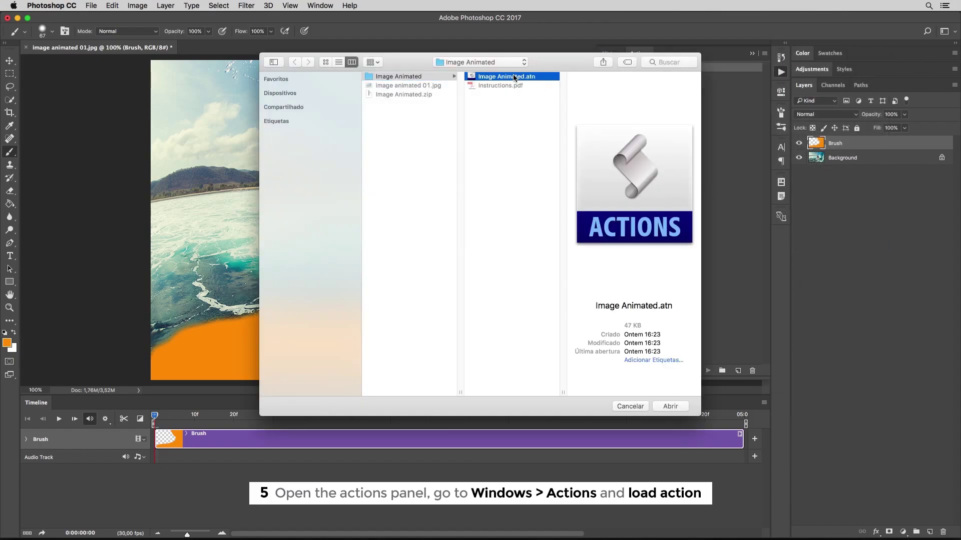
{"action": "left_click", "coordinate": [671, 406]}
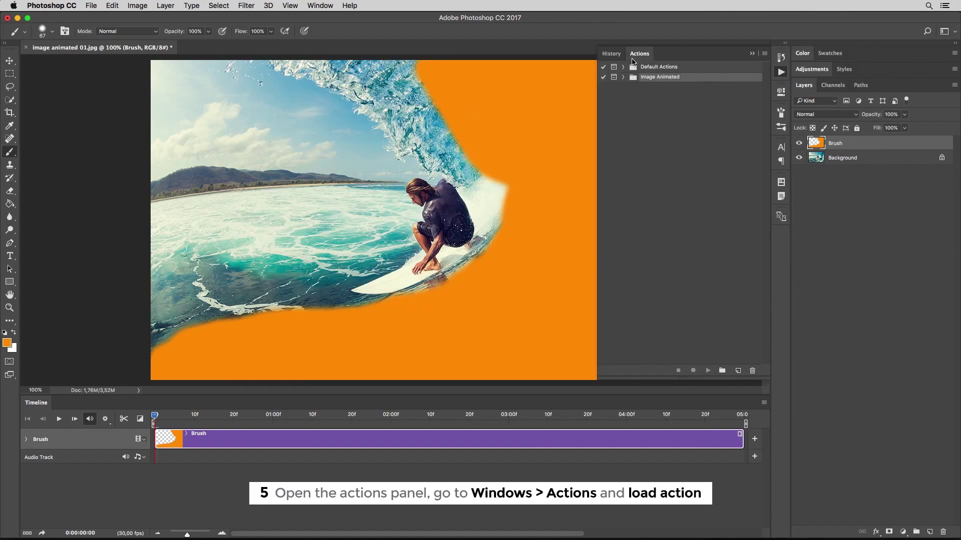
{"action": "left_click", "coordinate": [623, 77]}
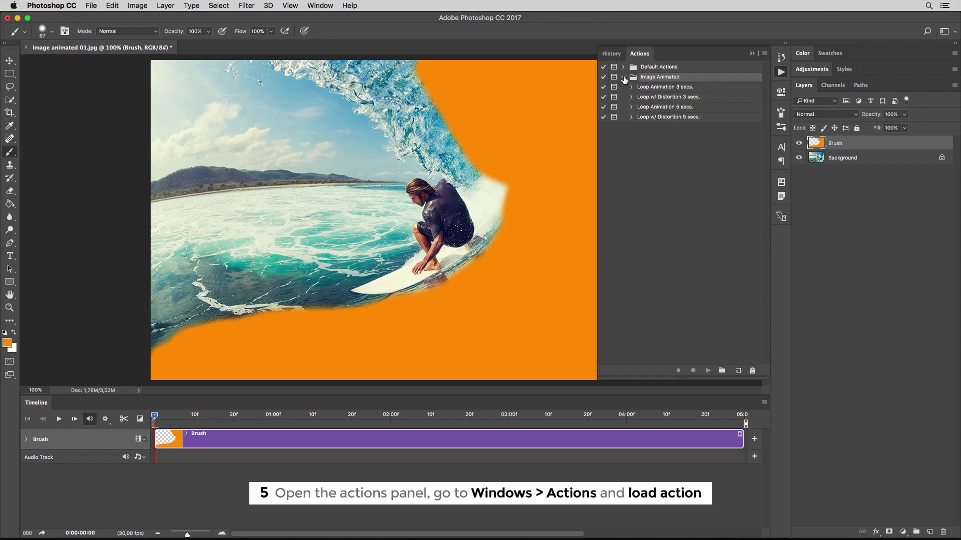
{"action": "left_click", "coordinate": [691, 99]}
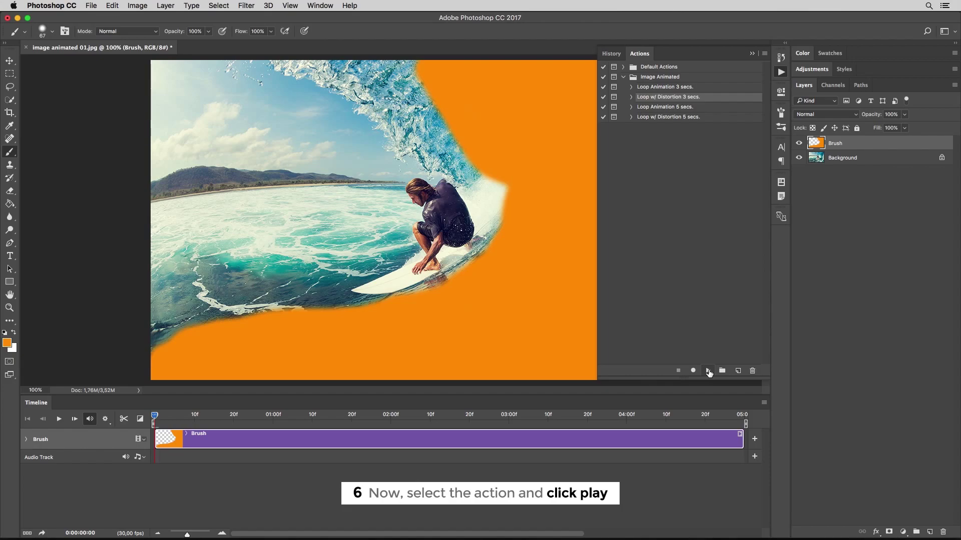
- Play the Loop w/ Distortion 3 secs. action and continue to its transform step
{"action": "left_click", "coordinate": [709, 371]}
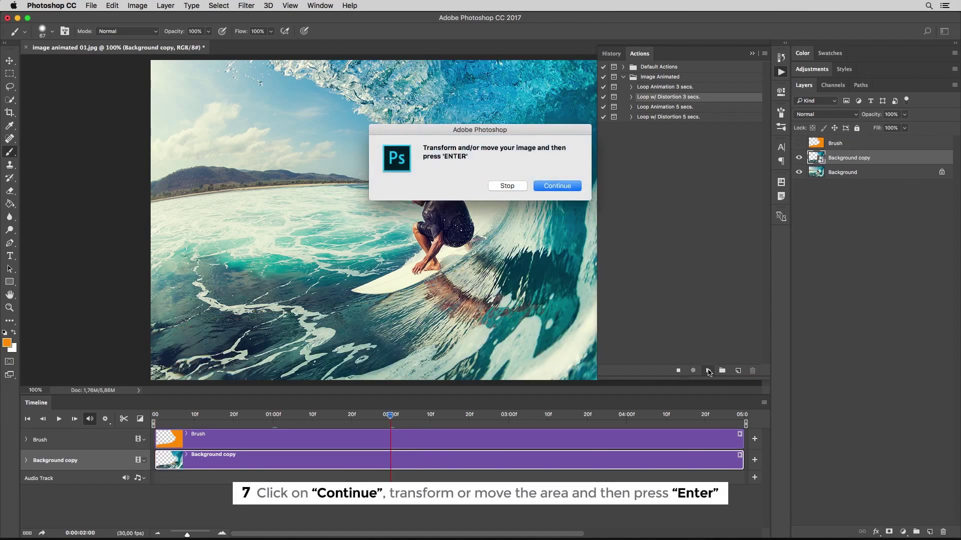
{"action": "key", "text": "Return"}
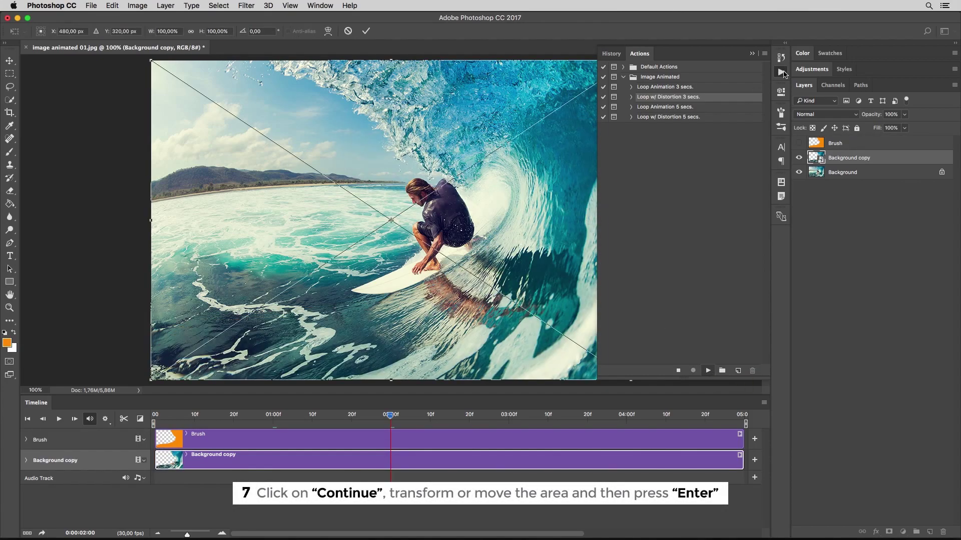
{"action": "left_click", "coordinate": [782, 74]}
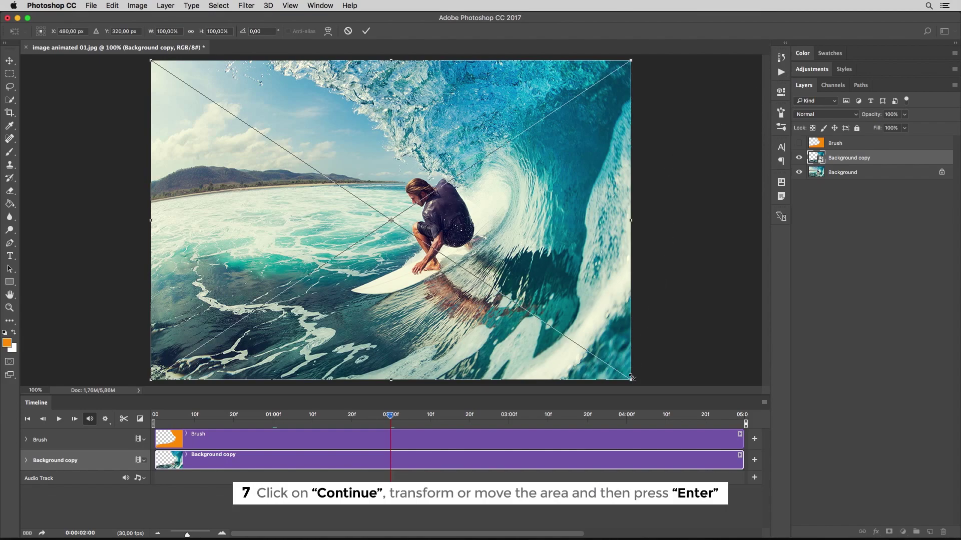
- Rotate the Background copy about -8.22°, scale it to 105.79%, and commit the transform
{"action": "left_click_drag", "start_coordinate": [660, 377], "coordinate": [701, 353]}
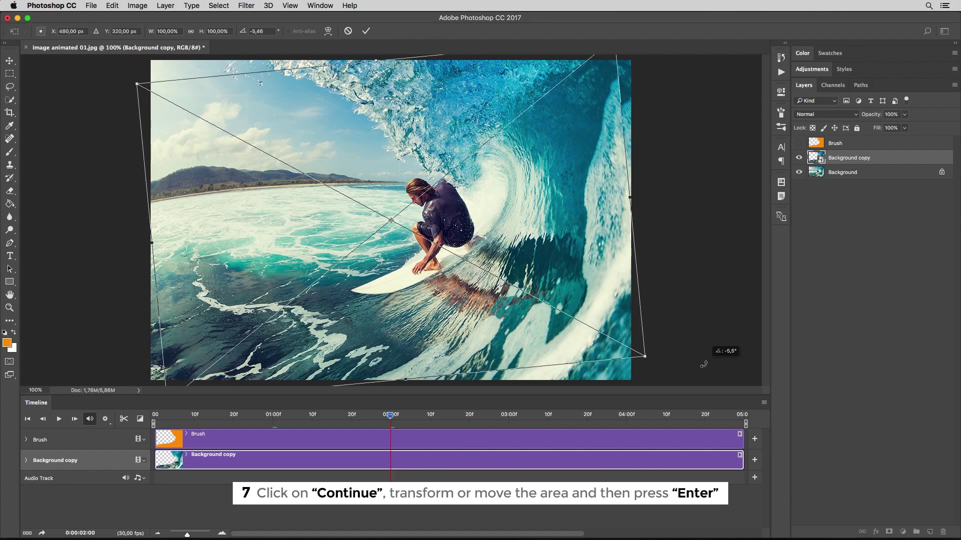
{"action": "left_click_drag", "start_coordinate": [700, 354], "coordinate": [668, 354]}
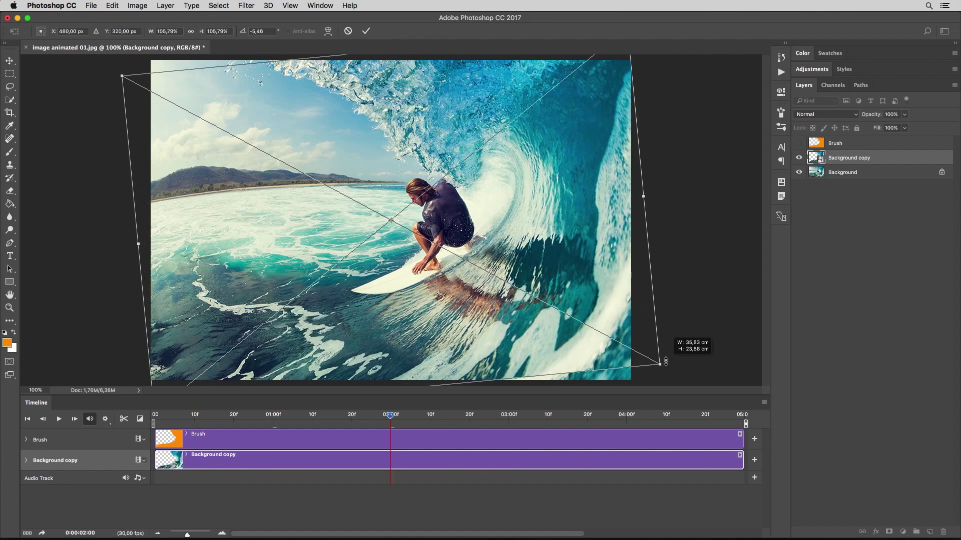
{"action": "left_click_drag", "start_coordinate": [706, 211], "coordinate": [705, 204]}
{"action": "left_click_drag", "start_coordinate": [588, 219], "coordinate": [595, 226]}
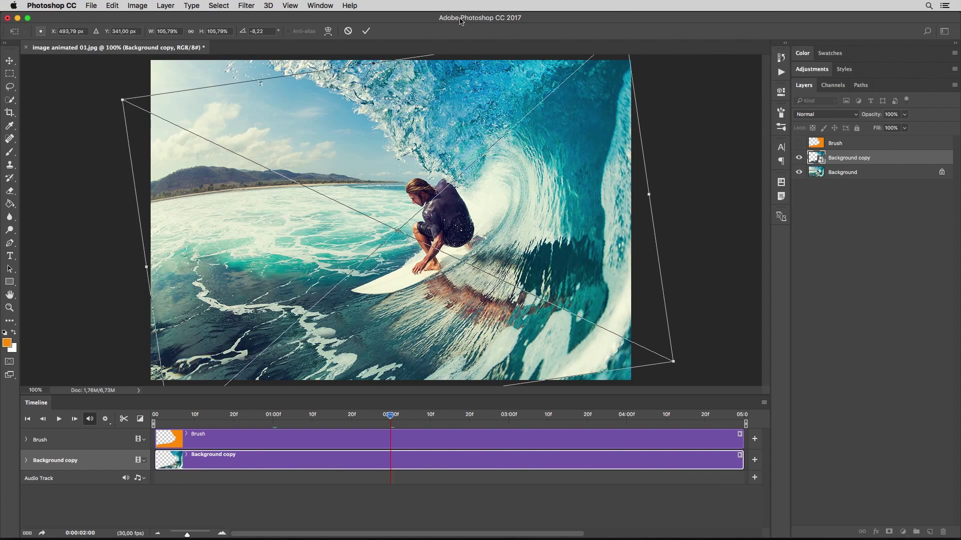
{"action": "left_click", "coordinate": [367, 32]}
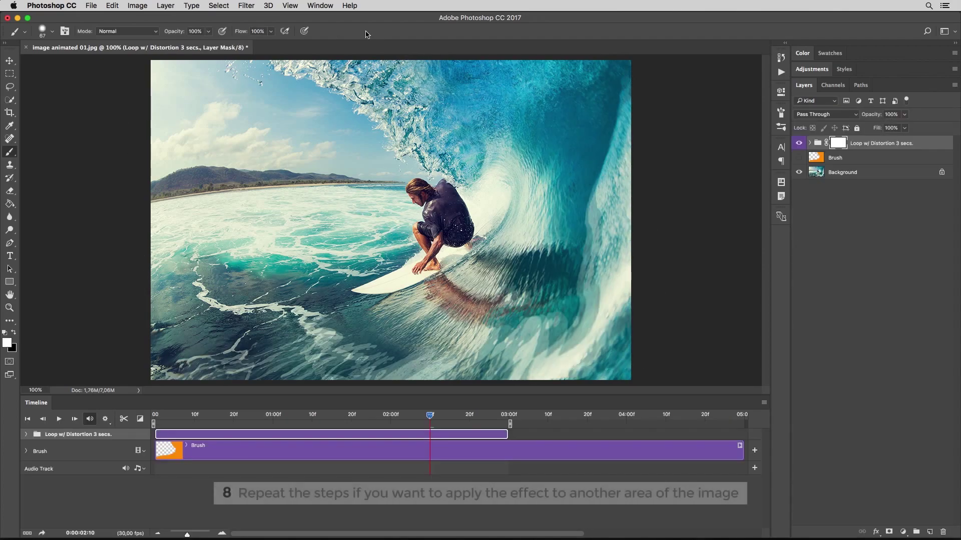
- Delete the Brush layer through its right-click menu, confirming with Yes
{"action": "left_click", "coordinate": [846, 159]}
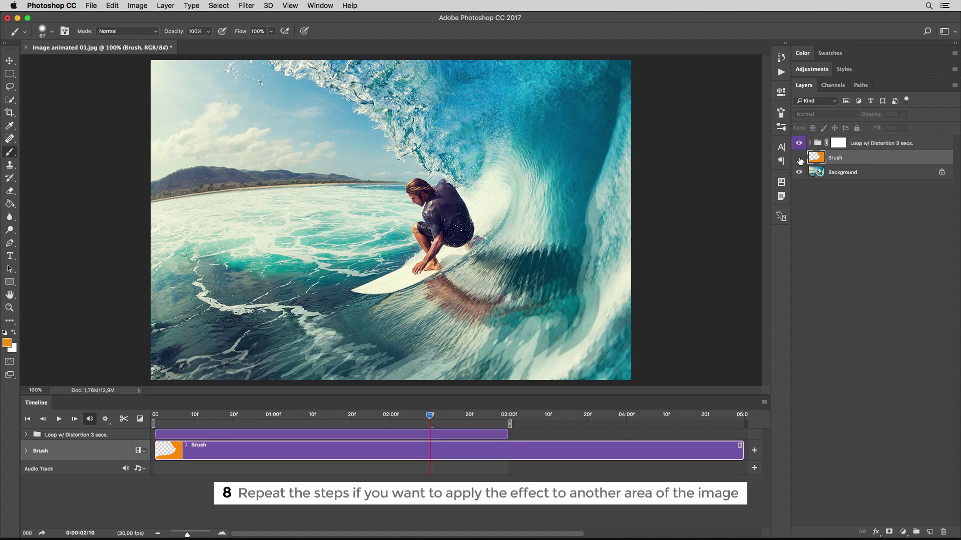
{"action": "right_click", "coordinate": [857, 160]}
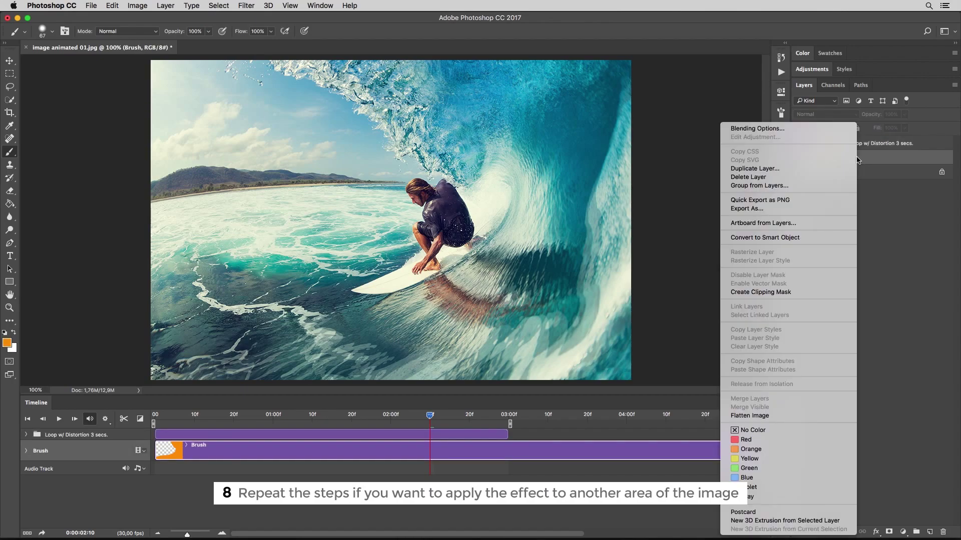
{"action": "left_click", "coordinate": [803, 176]}
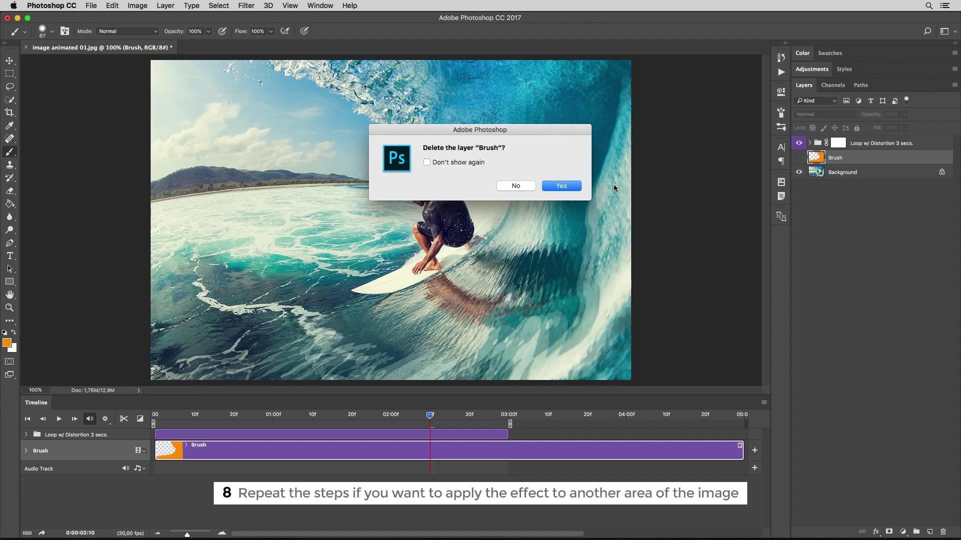
{"action": "left_click", "coordinate": [567, 186]}
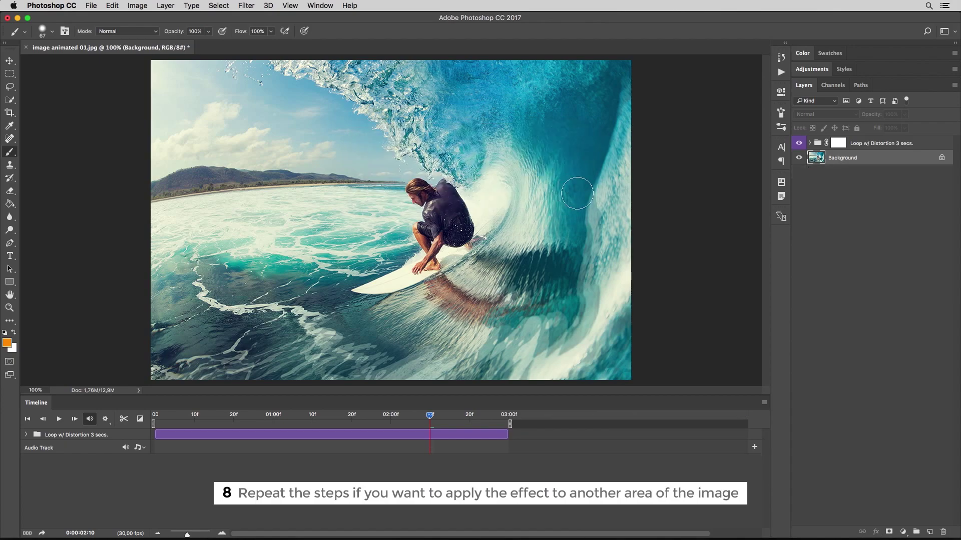
- Add a new layer named Brush and paint orange over the upper-left sky to the surfer's head
{"action": "left_click", "coordinate": [930, 532]}
{"action": "type", "text": "Brush"}
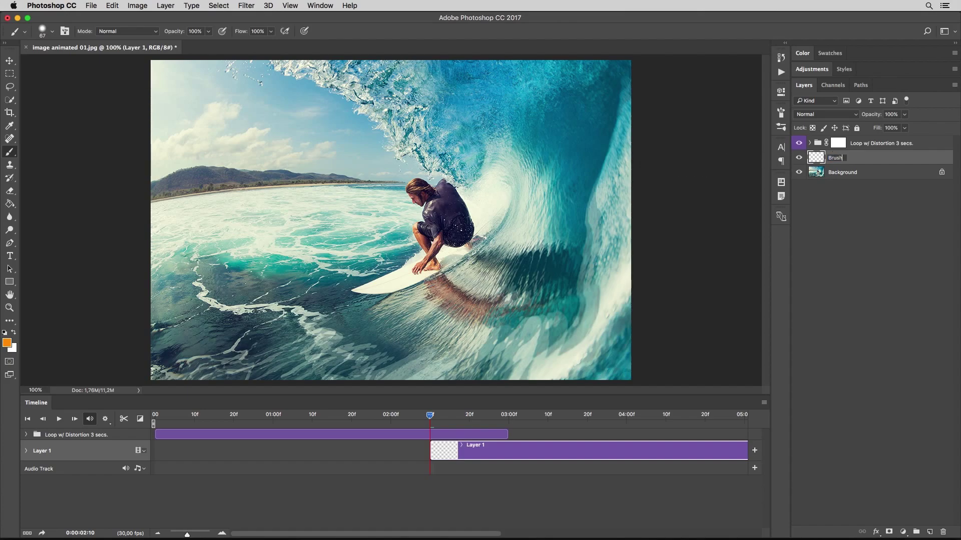
{"action": "key", "text": "Return"}
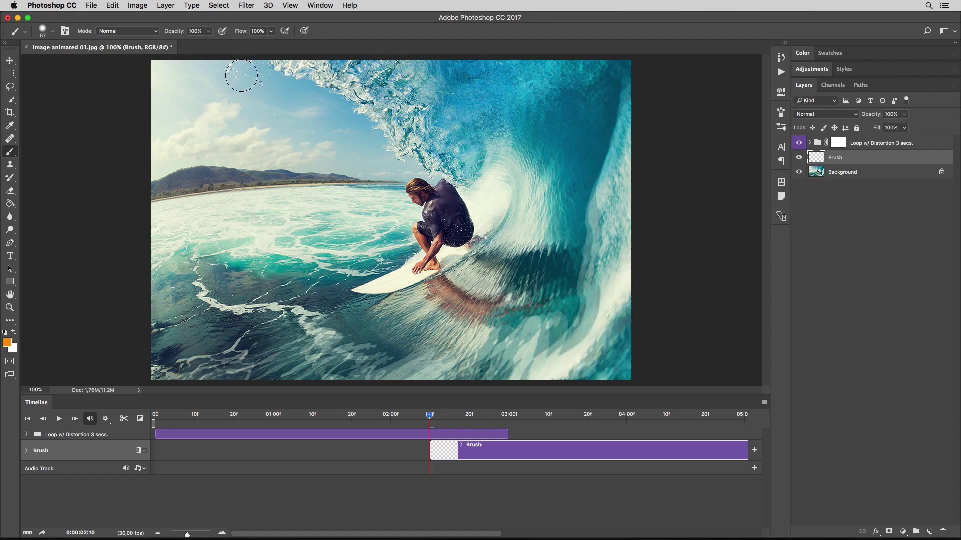
{"action": "mouse_move", "coordinate": [233, 75]}
{"action": "left_mouse_down"}
{"action": "mouse_move", "coordinate": [295, 67]}
{"action": "mouse_move", "coordinate": [403, 151]}
{"action": "mouse_move", "coordinate": [399, 109]}
{"action": "left_mouse_up"}
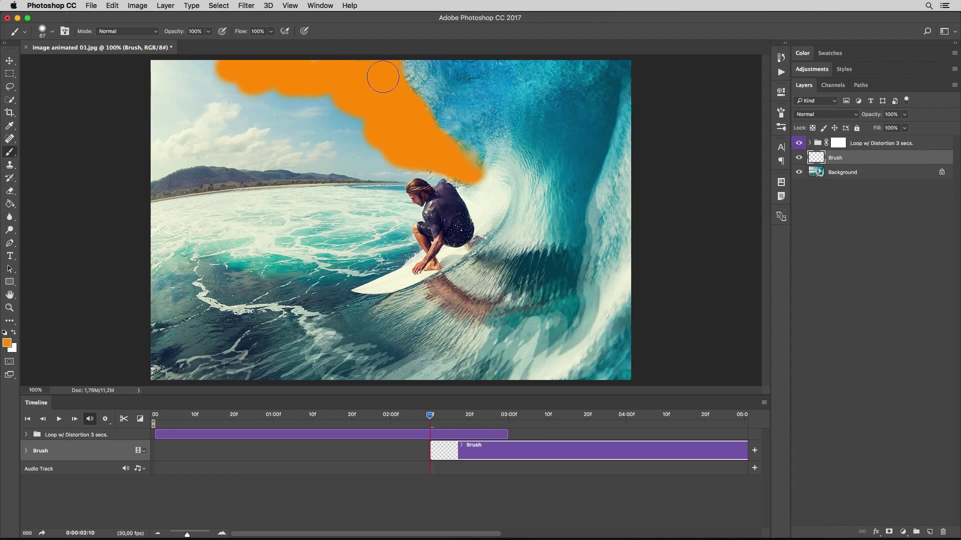
{"action": "mouse_move", "coordinate": [399, 109]}
{"action": "left_mouse_down"}
{"action": "mouse_move", "coordinate": [411, 84]}
{"action": "mouse_move", "coordinate": [433, 154]}
{"action": "mouse_move", "coordinate": [409, 125]}
{"action": "left_mouse_up"}
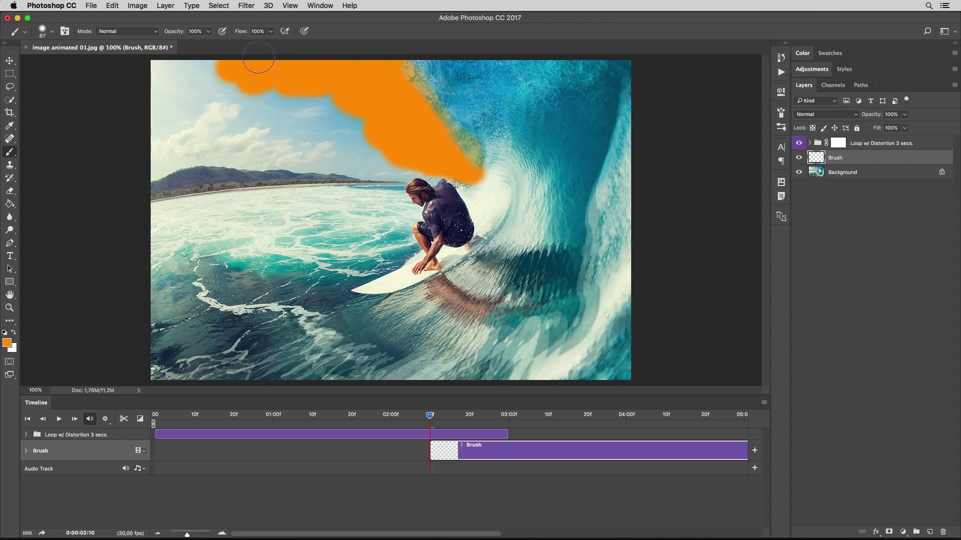
- Run the Loop Animation 3 secs. action and continue past its prompt
{"action": "left_click", "coordinate": [780, 72]}
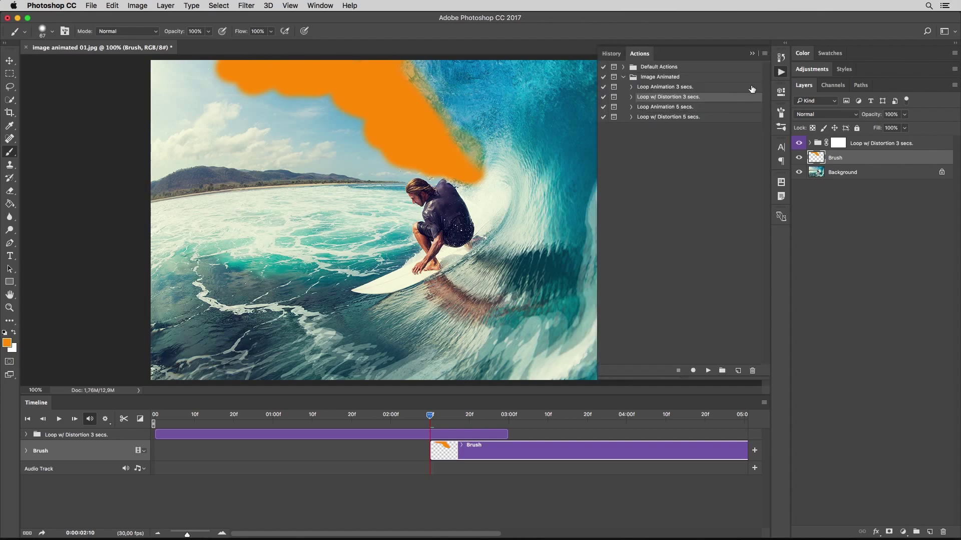
{"action": "left_click", "coordinate": [682, 88]}
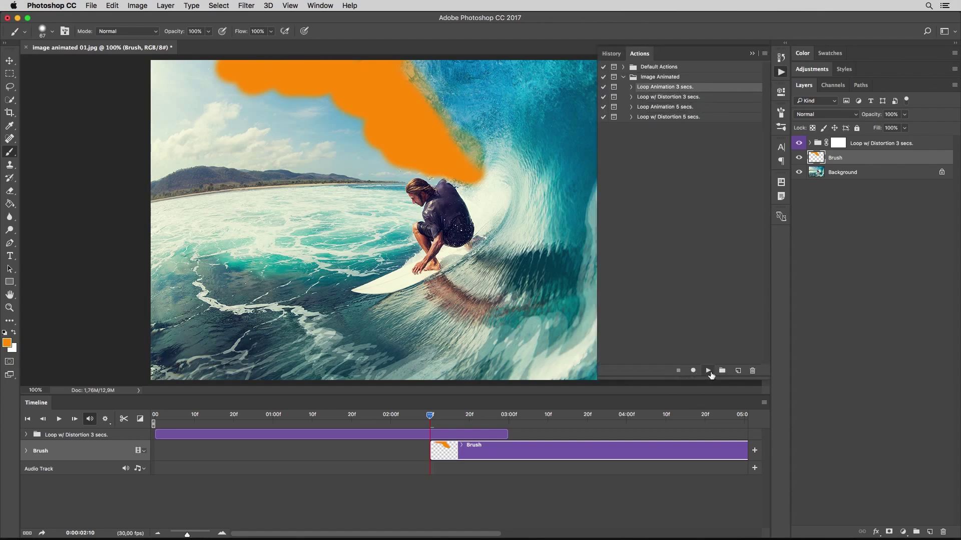
{"action": "left_click", "coordinate": [708, 371]}
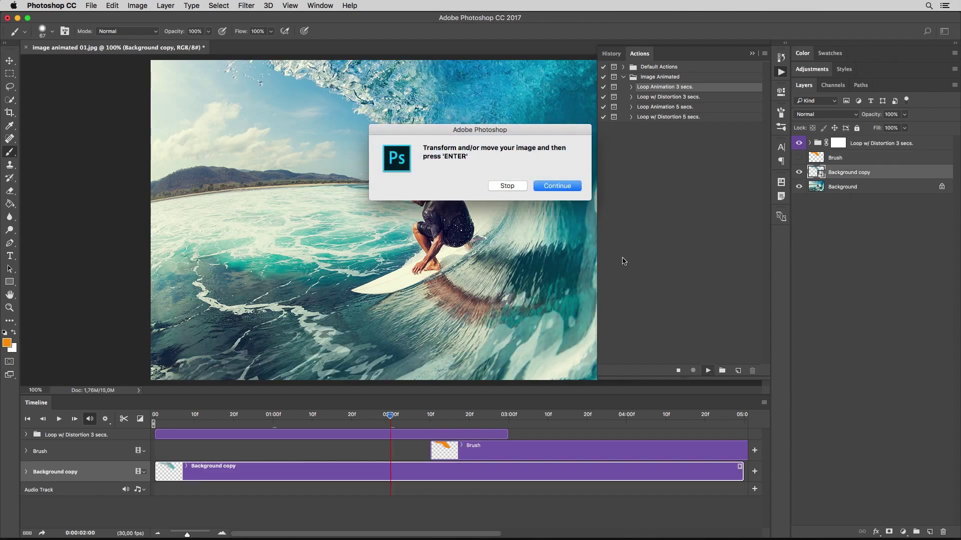
{"action": "left_click", "coordinate": [554, 187]}
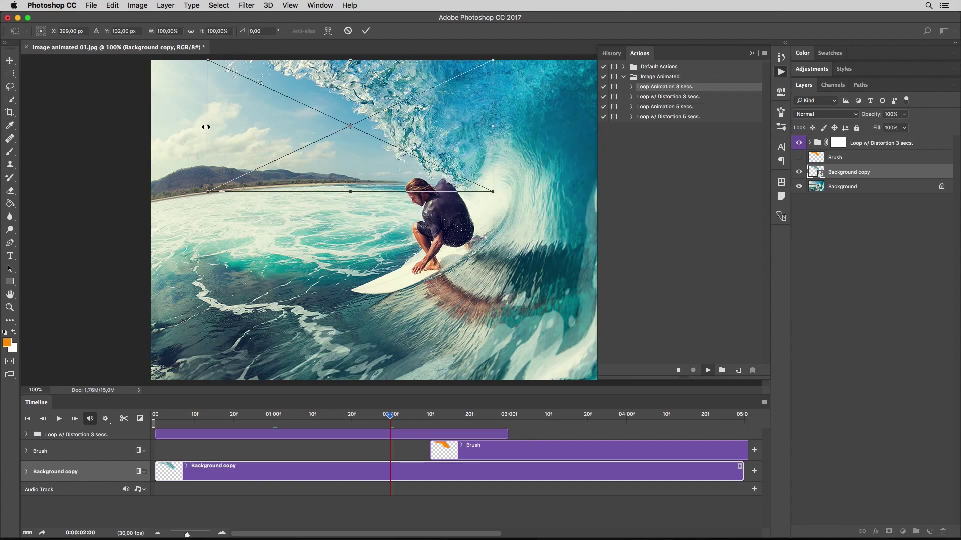
- Widen the copy to the left, tilt it about 1.8°, nudge it up, and commit
{"action": "left_click_drag", "start_coordinate": [205, 127], "coordinate": [162, 128]}
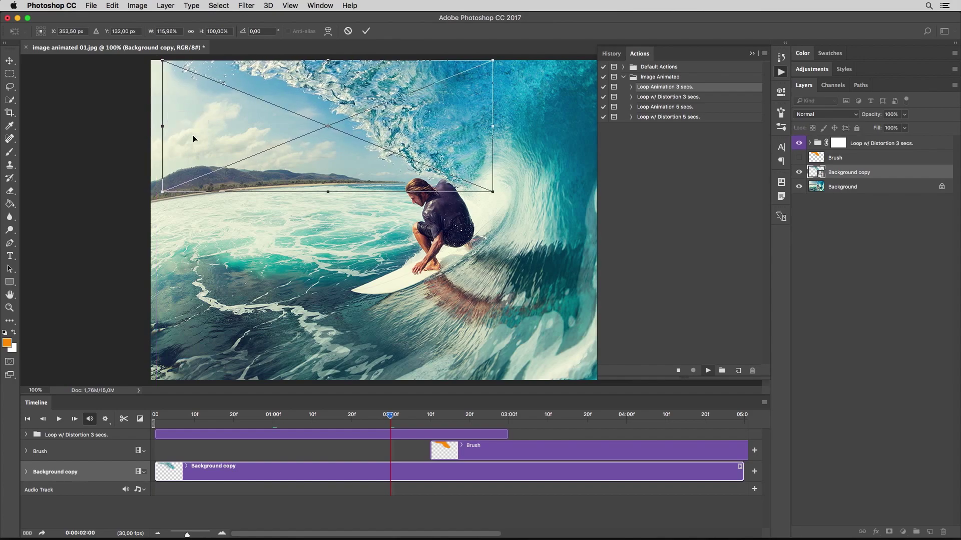
{"action": "left_click_drag", "start_coordinate": [505, 155], "coordinate": [549, 185]}
{"action": "left_click_drag", "start_coordinate": [456, 155], "coordinate": [458, 149]}
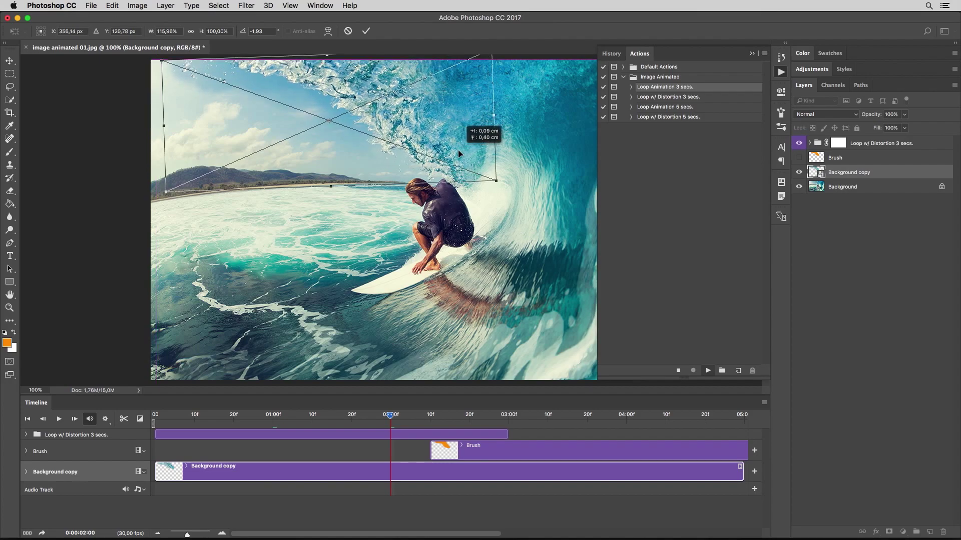
{"action": "left_click", "coordinate": [367, 31]}
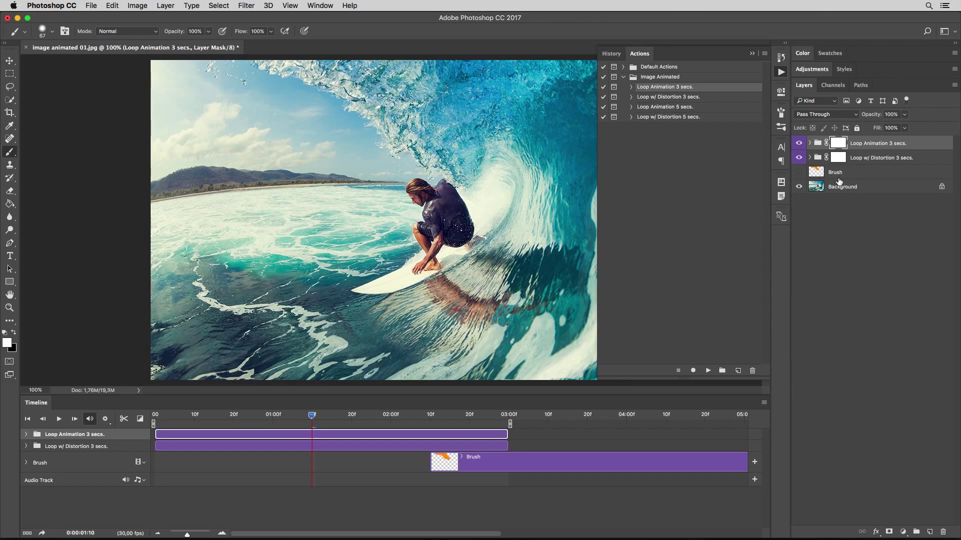
- Delete the old Brush layer and confirm the deletion
{"action": "left_click", "coordinate": [847, 176]}
{"action": "right_click", "coordinate": [847, 177]}
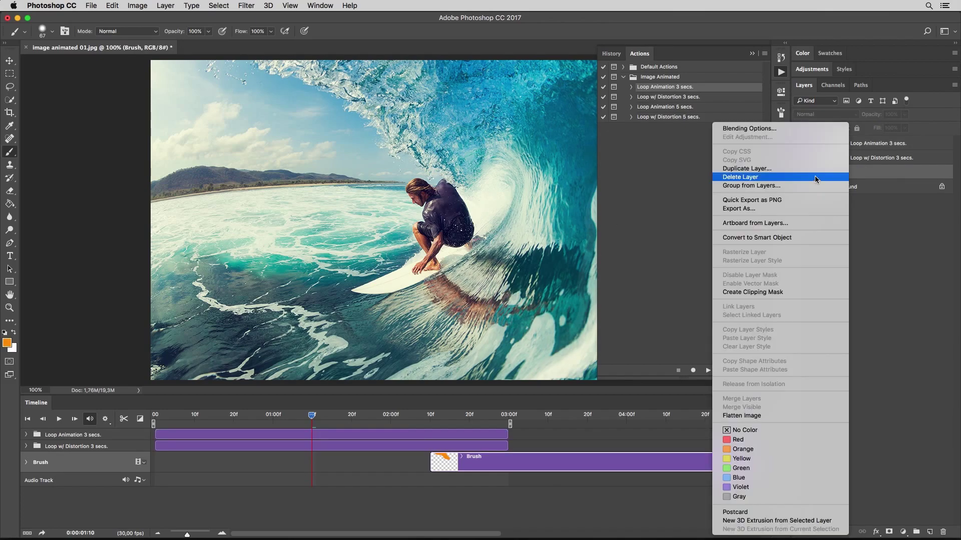
{"action": "left_click", "coordinate": [876, 263]}
{"action": "left_click", "coordinate": [561, 186]}
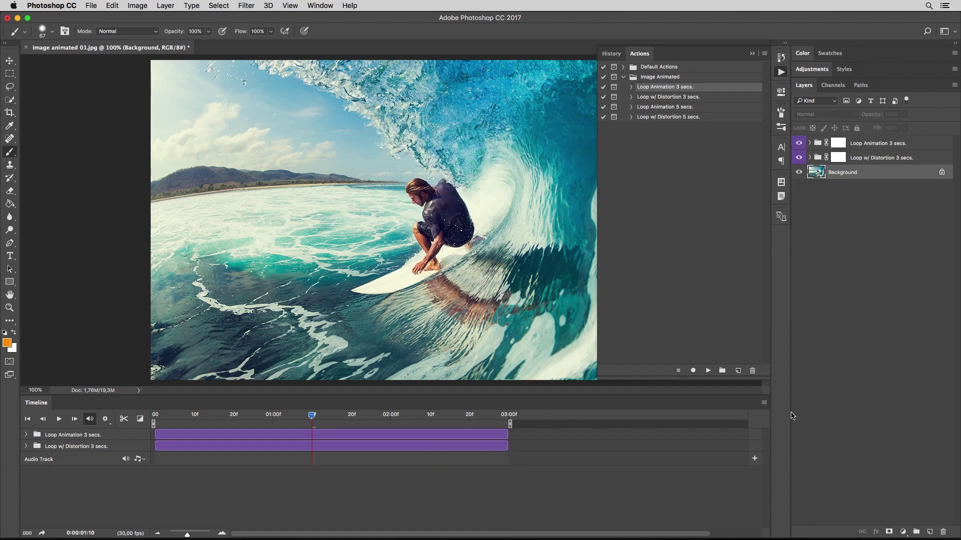
- Add a new layer named Brush and paint orange over the left-side water
{"action": "left_click", "coordinate": [929, 532]}
{"action": "type", "text": "Brush"}
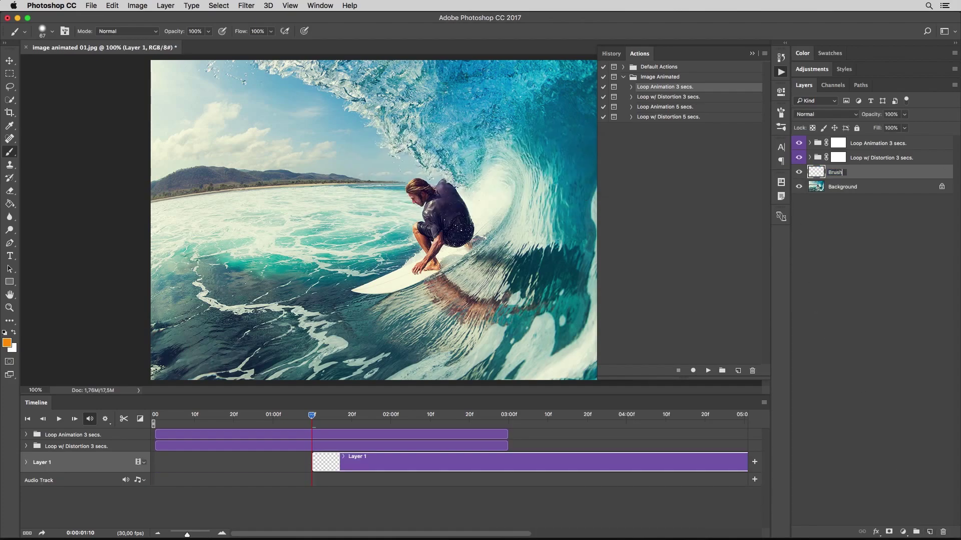
{"action": "key", "text": "Return"}
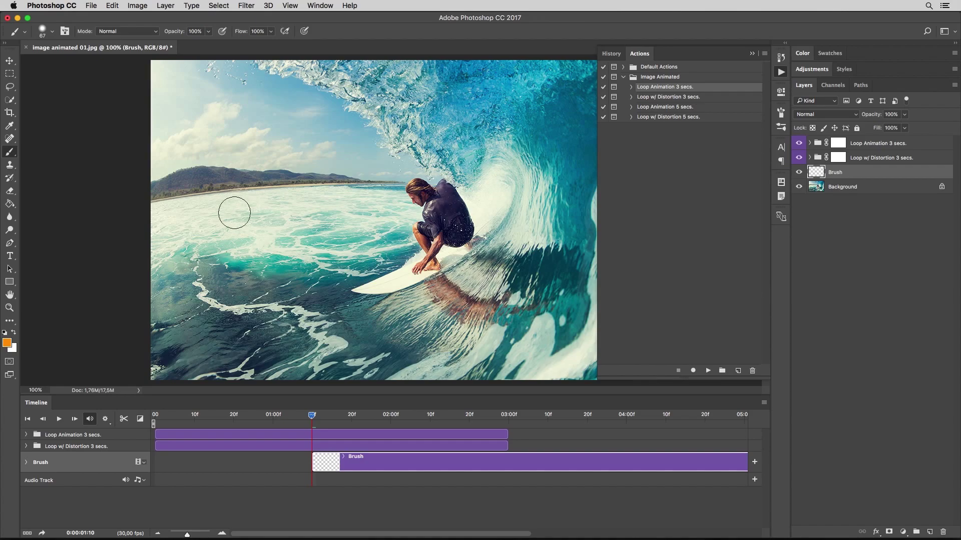
{"action": "mouse_move", "coordinate": [152, 220]}
{"action": "left_mouse_down"}
{"action": "mouse_move", "coordinate": [287, 199]}
{"action": "mouse_move", "coordinate": [396, 216]}
{"action": "mouse_move", "coordinate": [309, 302]}
{"action": "mouse_move", "coordinate": [159, 342]}
{"action": "mouse_move", "coordinate": [306, 221]}
{"action": "mouse_move", "coordinate": [152, 310]}
{"action": "mouse_move", "coordinate": [373, 231]}
{"action": "left_mouse_up"}
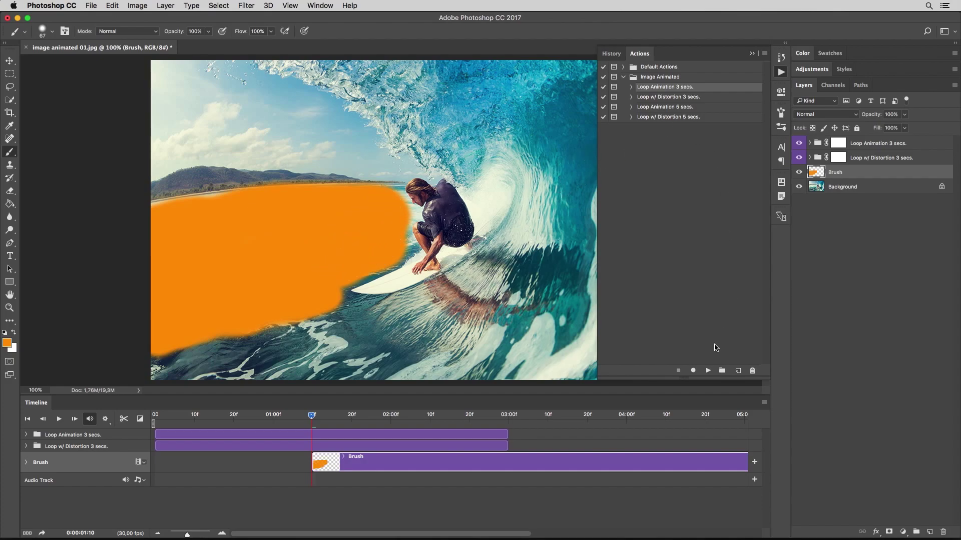
- Rerun Loop Animation 3 secs., enlarging the photo copy to about 112% from its lower-left corner
{"action": "left_click", "coordinate": [709, 371]}
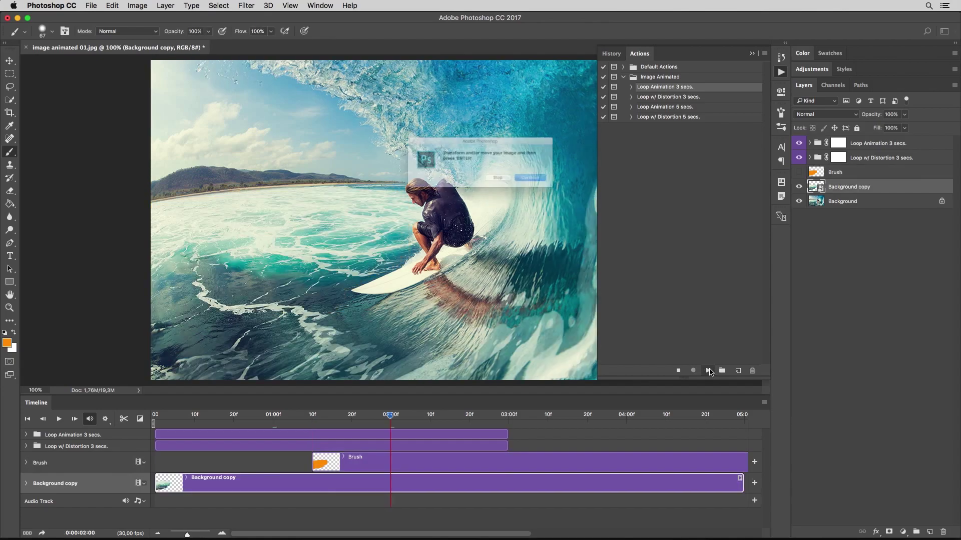
{"action": "left_click", "coordinate": [561, 186]}
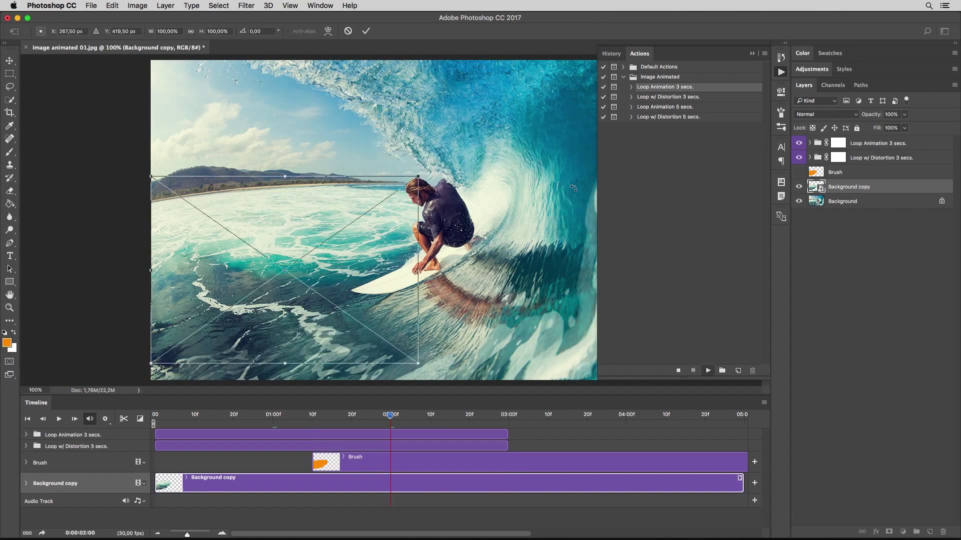
{"action": "left_click_drag", "start_coordinate": [150, 363], "coordinate": [120, 384]}
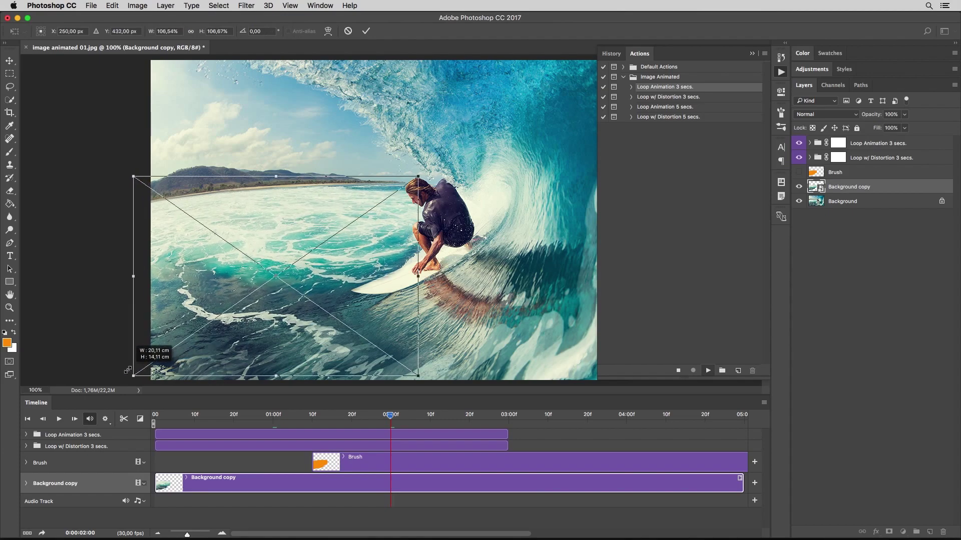
{"action": "left_click_drag", "start_coordinate": [118, 386], "coordinate": [122, 385]}
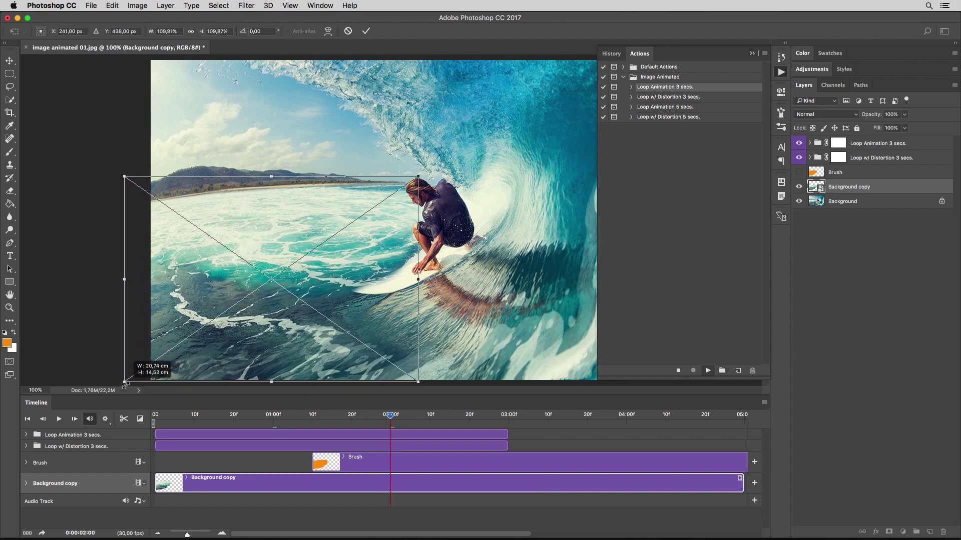
{"action": "left_click_drag", "start_coordinate": [122, 385], "coordinate": [119, 386]}
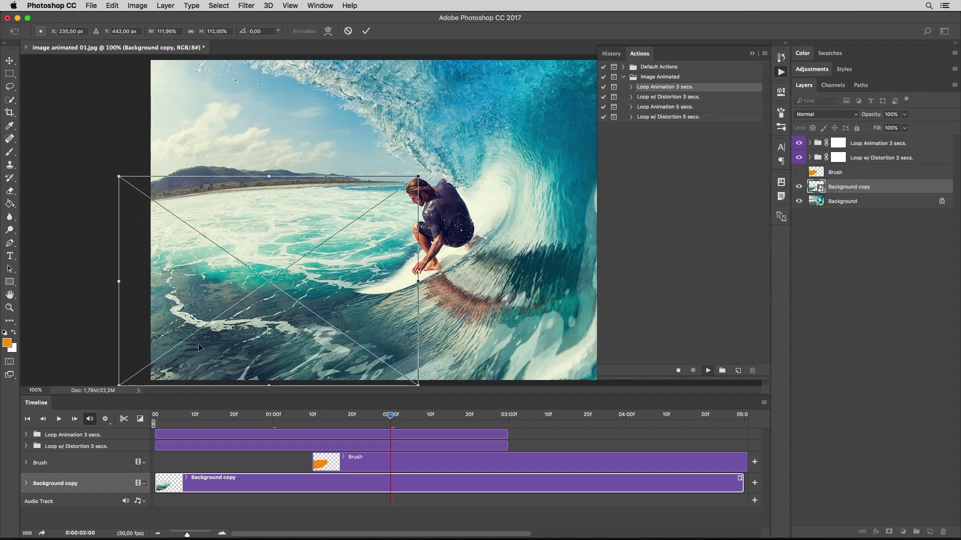
{"action": "left_click", "coordinate": [366, 31]}
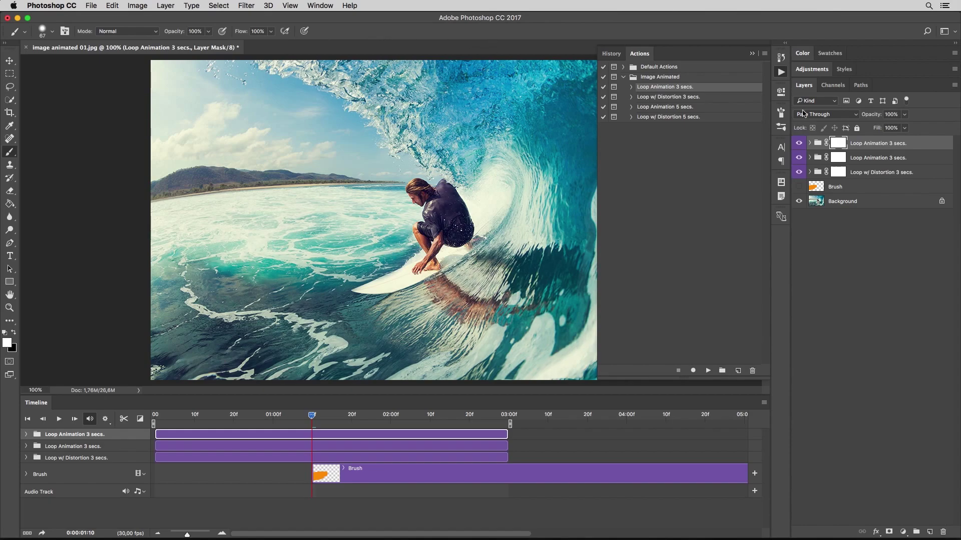
- Delete the Brush layer, leaving the three loop animation groups above the Background
{"action": "left_click", "coordinate": [781, 73]}
{"action": "left_click", "coordinate": [842, 188]}
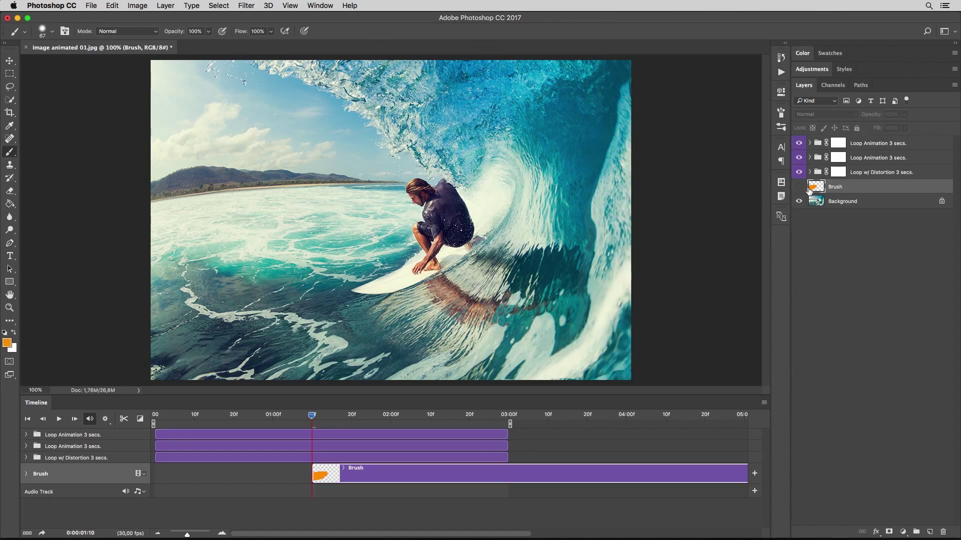
{"action": "key", "text": "Delete"}
{"action": "key", "text": "v"}
- Play the timeline preview, stop it, and scrub to a later frame
{"action": "key", "text": "space"}
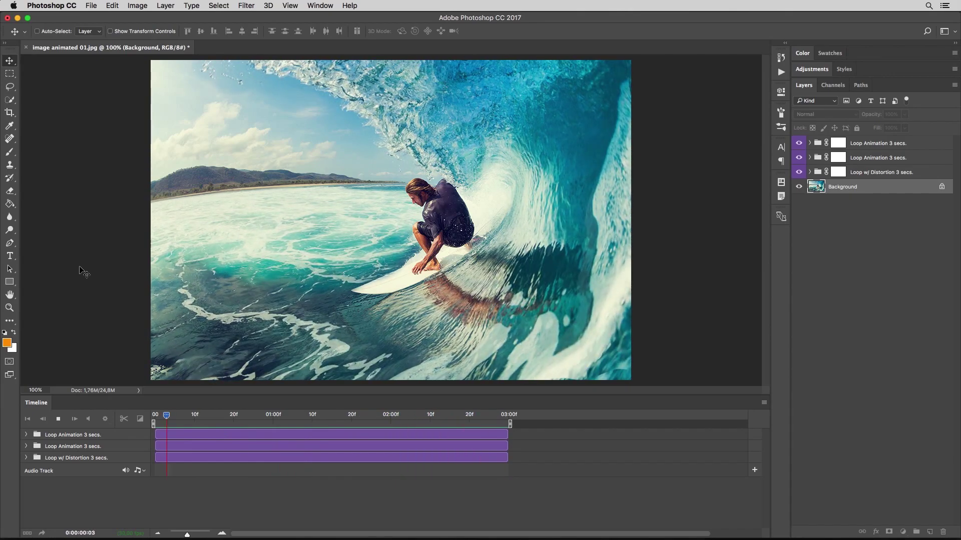
{"action": "key", "text": "space"}
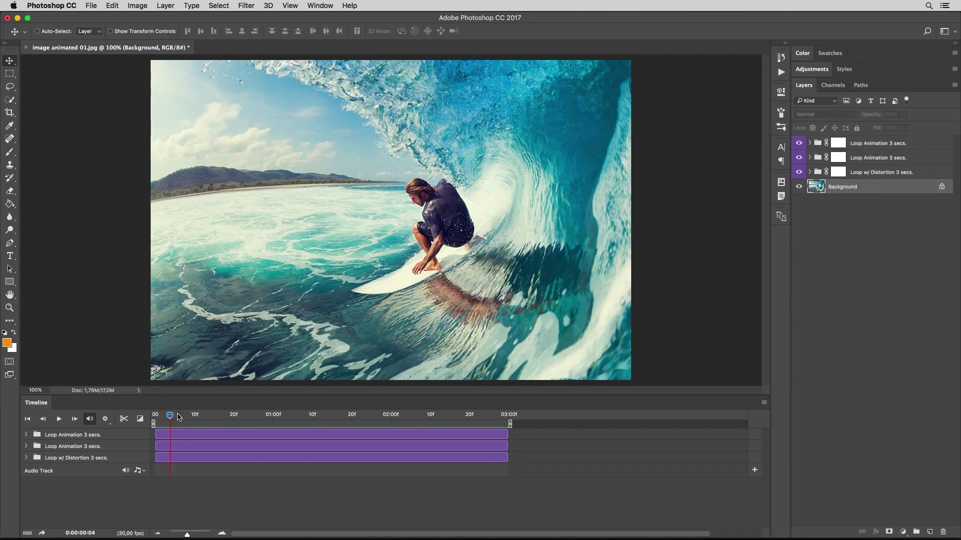
{"action": "mouse_move", "coordinate": [170, 415]}
{"action": "left_mouse_down"}
{"action": "mouse_move", "coordinate": [241, 418]}
{"action": "mouse_move", "coordinate": [195, 417]}
{"action": "left_mouse_up"}
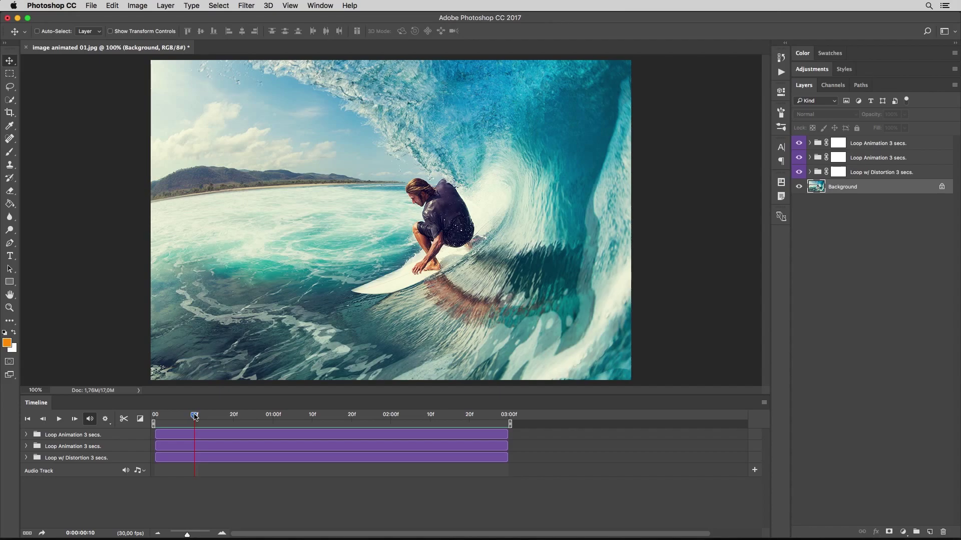
- Erase a small area of the top Loop Animation 3 secs. group mask near the surfboard, then preview
{"action": "left_click", "coordinate": [10, 191]}
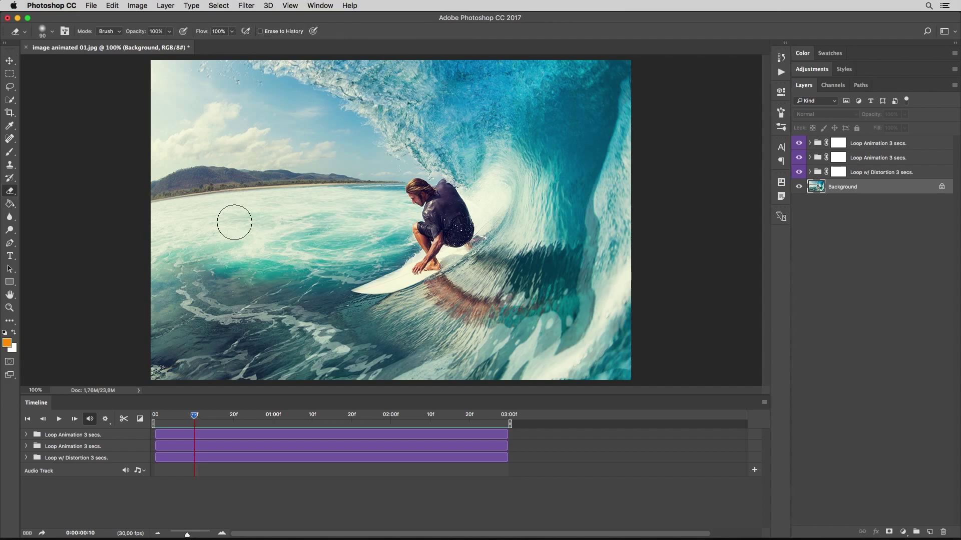
{"action": "left_click", "coordinate": [840, 173]}
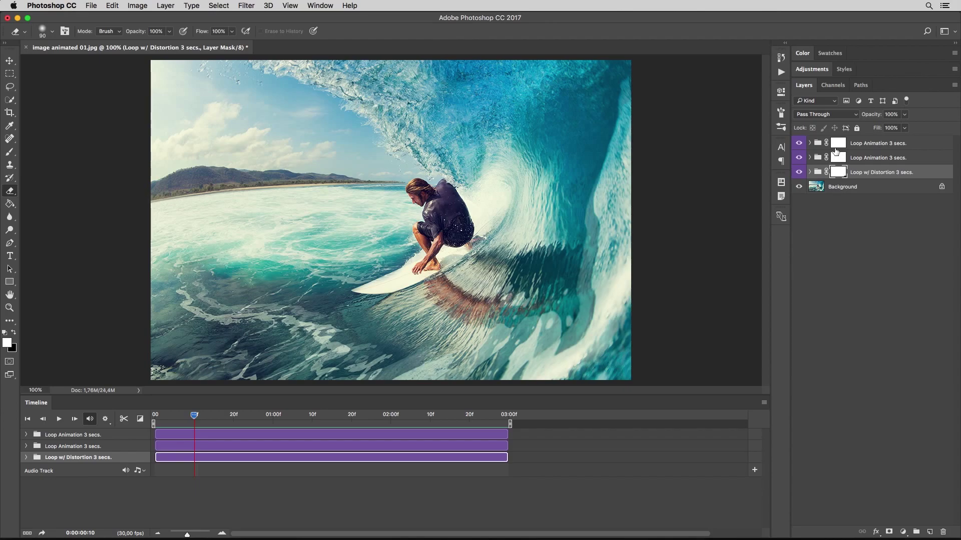
{"action": "left_click", "coordinate": [838, 143]}
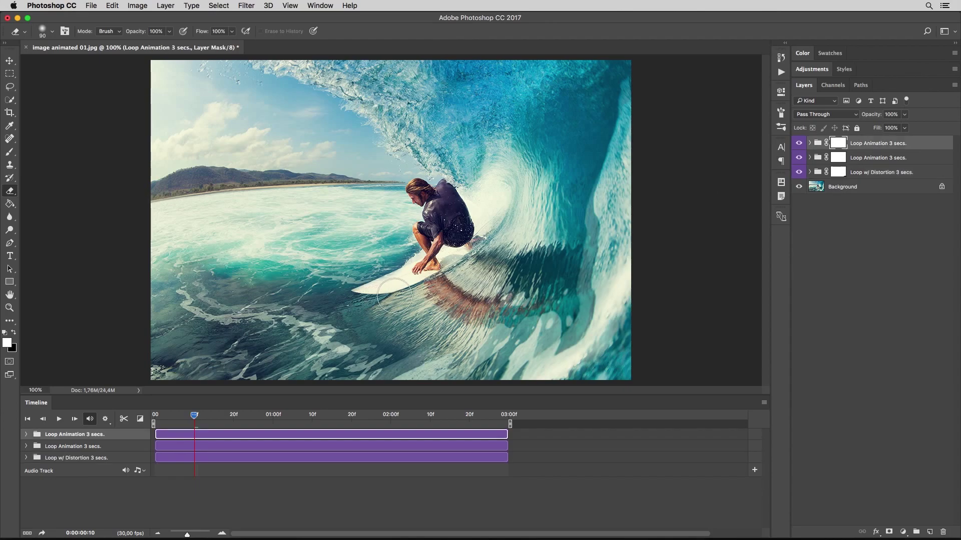
{"action": "left_click_drag", "start_coordinate": [412, 291], "coordinate": [396, 293]}
{"action": "left_click", "coordinate": [9, 61]}
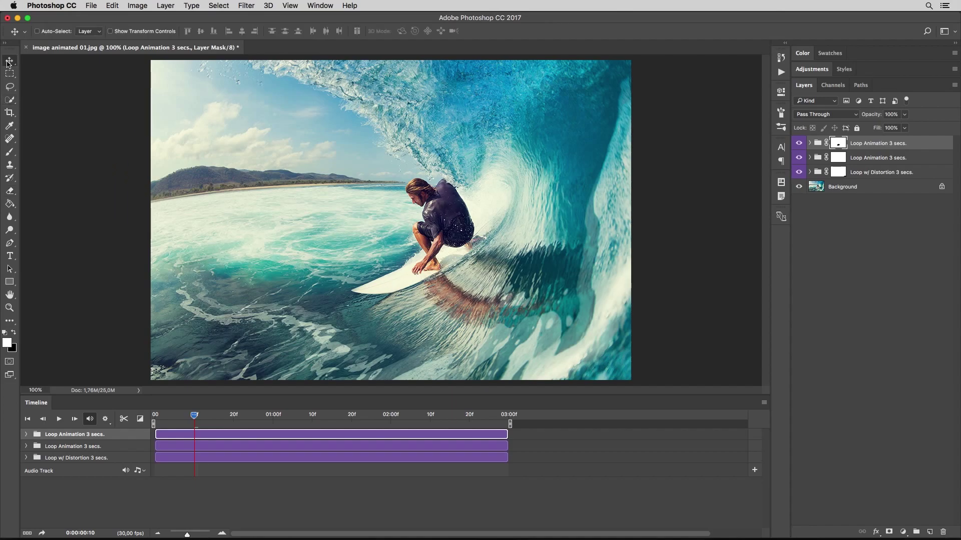
{"action": "key", "text": "space"}
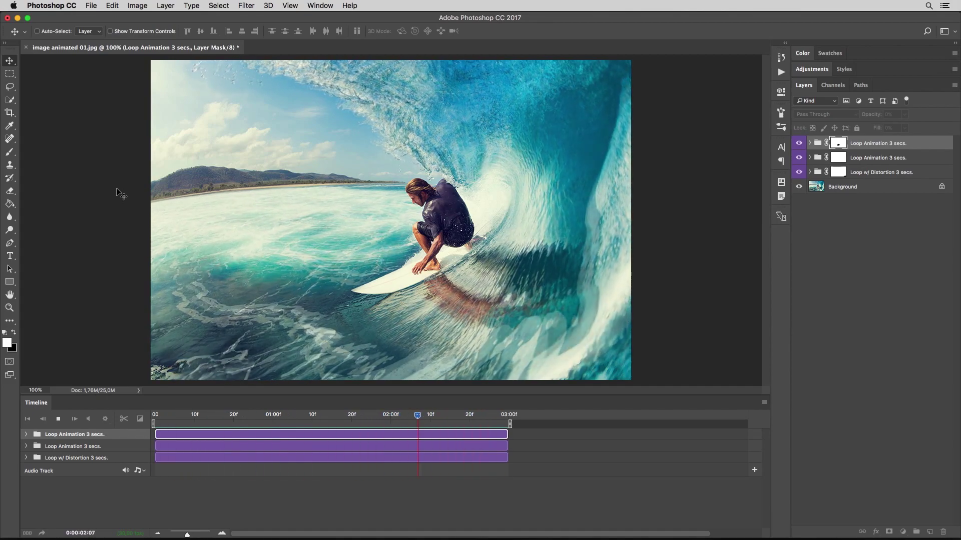
- Stop the preview and bring up the File menu's export options
{"action": "key", "text": "space"}
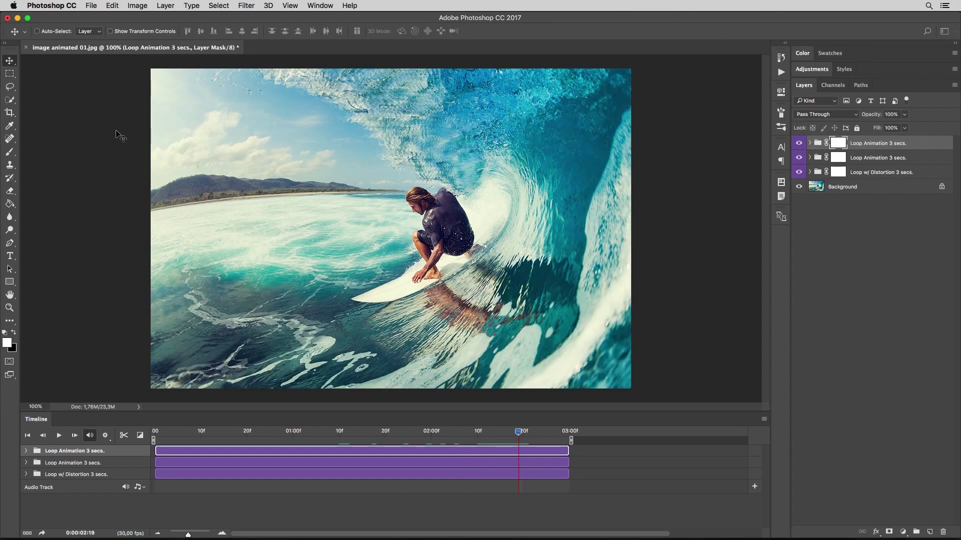
{"action": "left_click", "coordinate": [90, 6]}
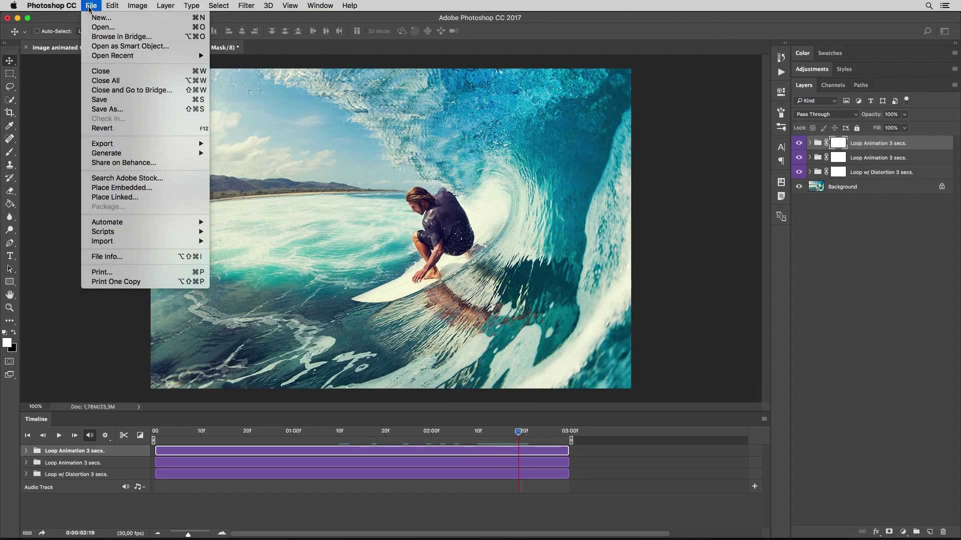
{"action": "mouse_move", "coordinate": [142, 143]}
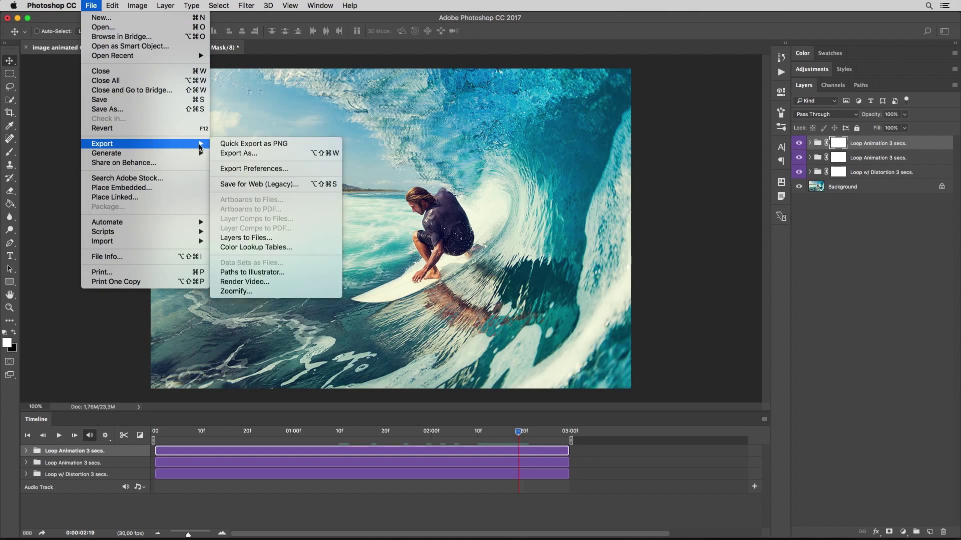
- Set Save for Web (Legacy) to GIF format with Forever looping
{"action": "left_click", "coordinate": [242, 185]}
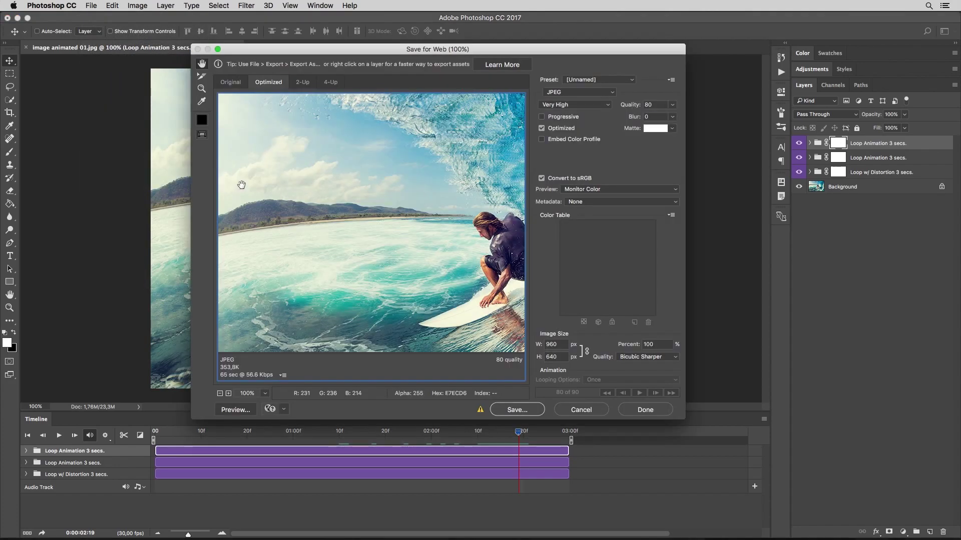
{"action": "left_click", "coordinate": [600, 92]}
{"action": "left_click", "coordinate": [581, 82]}
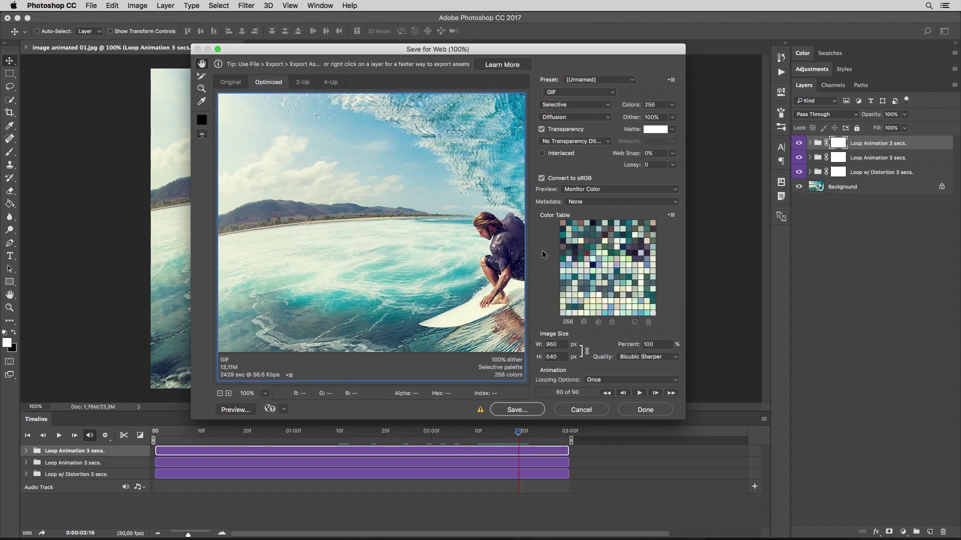
{"action": "left_click", "coordinate": [607, 381]}
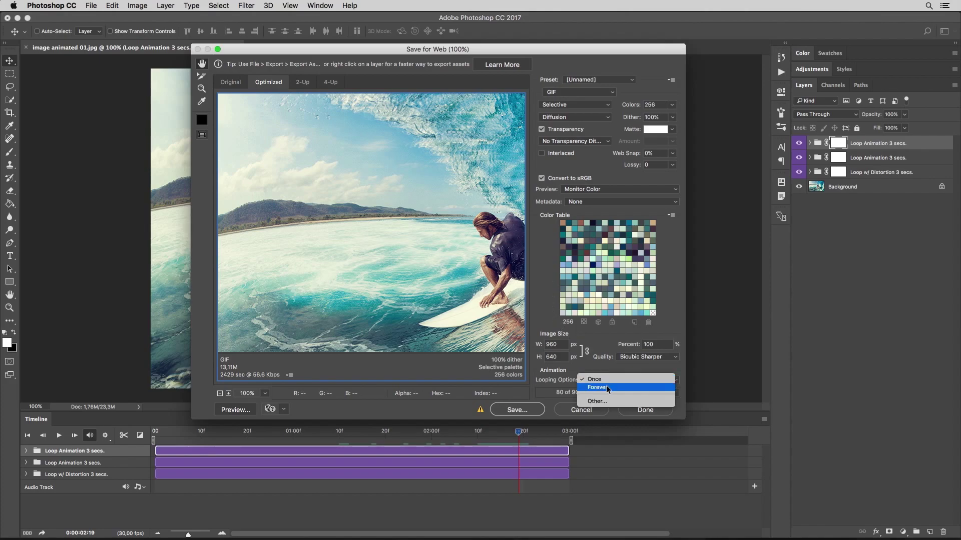
{"action": "left_click", "coordinate": [607, 389]}
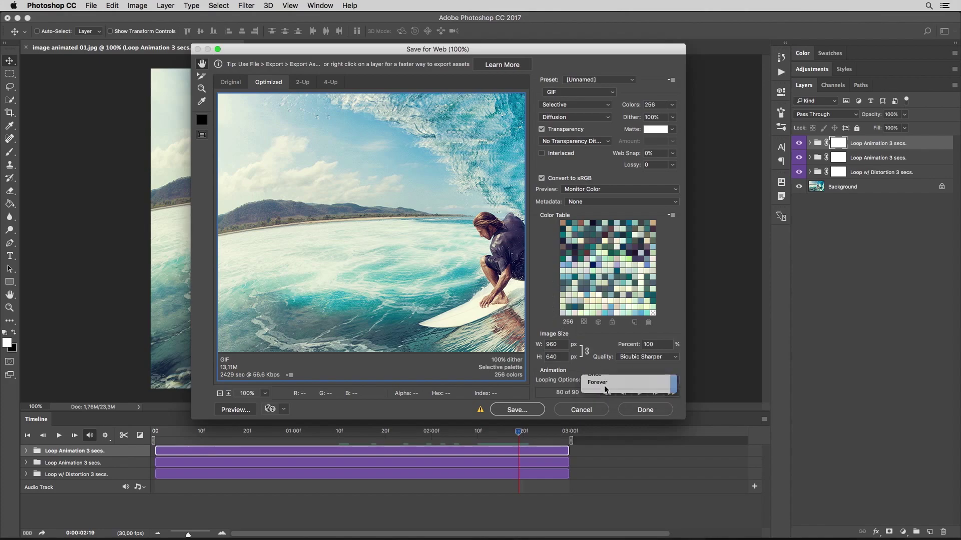
- Save the GIF as image-animated-01.gif on the Desktop
{"action": "left_click", "coordinate": [517, 411]}
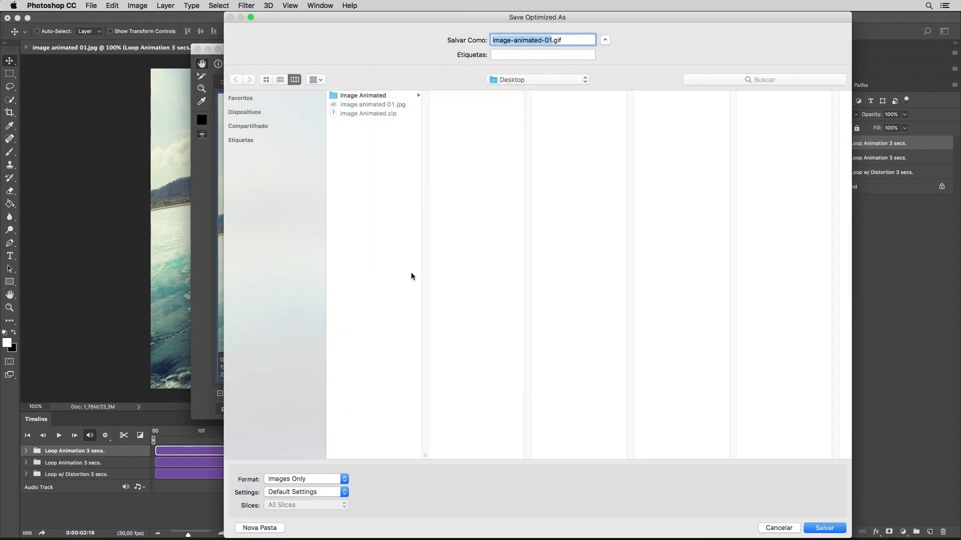
{"action": "left_click", "coordinate": [393, 262]}
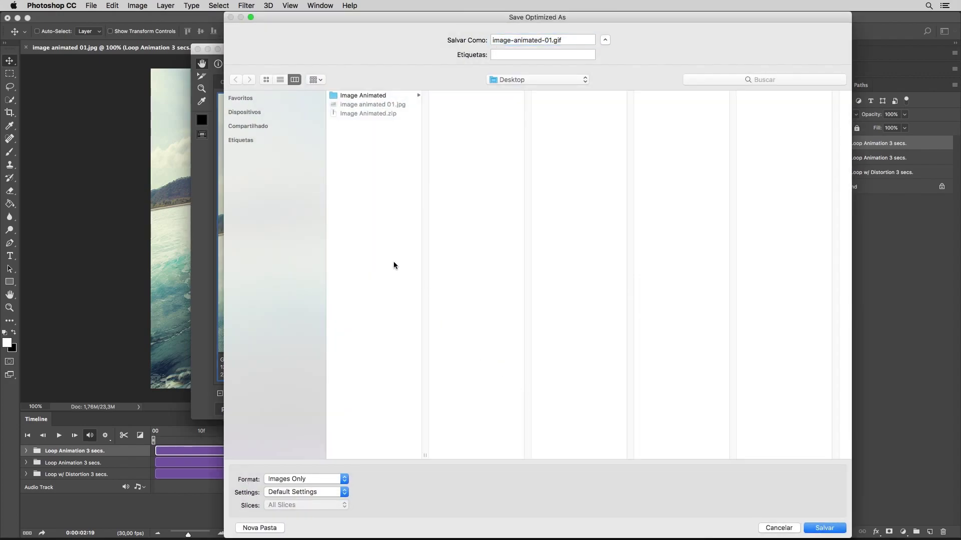
{"action": "left_click", "coordinate": [834, 532]}
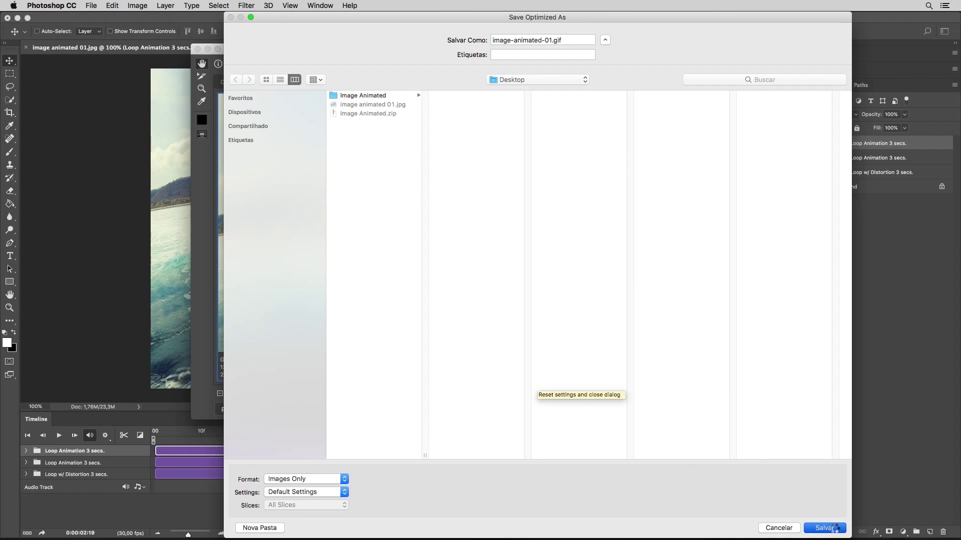